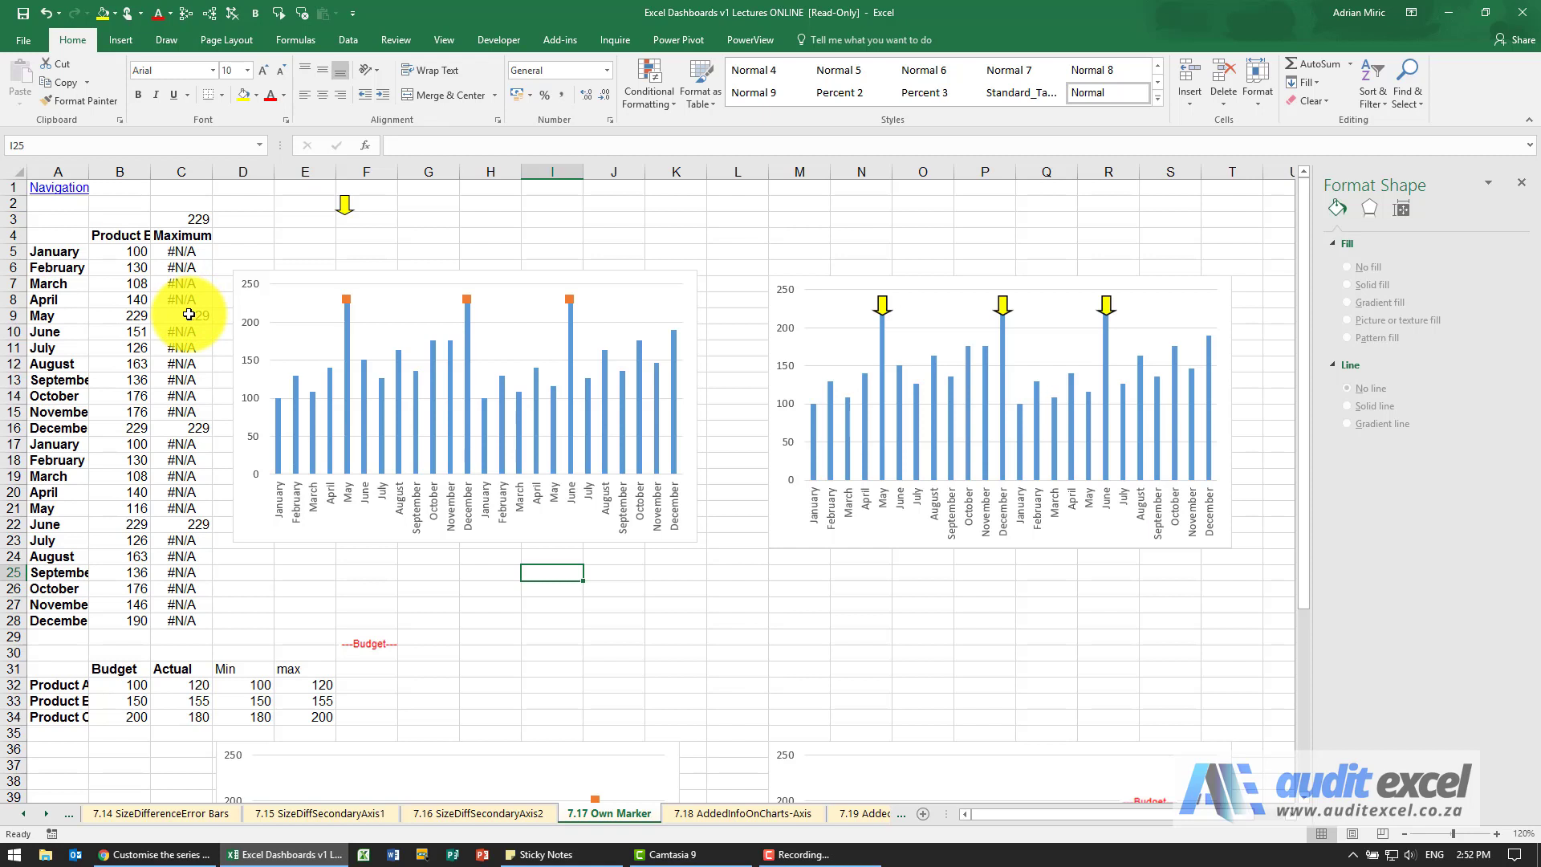
Step: Inspect the formulas in the Maximum column for May, December and the second-year June
{"action": "left_click", "coordinate": [189, 315]}
{"action": "left_click", "coordinate": [193, 427]}
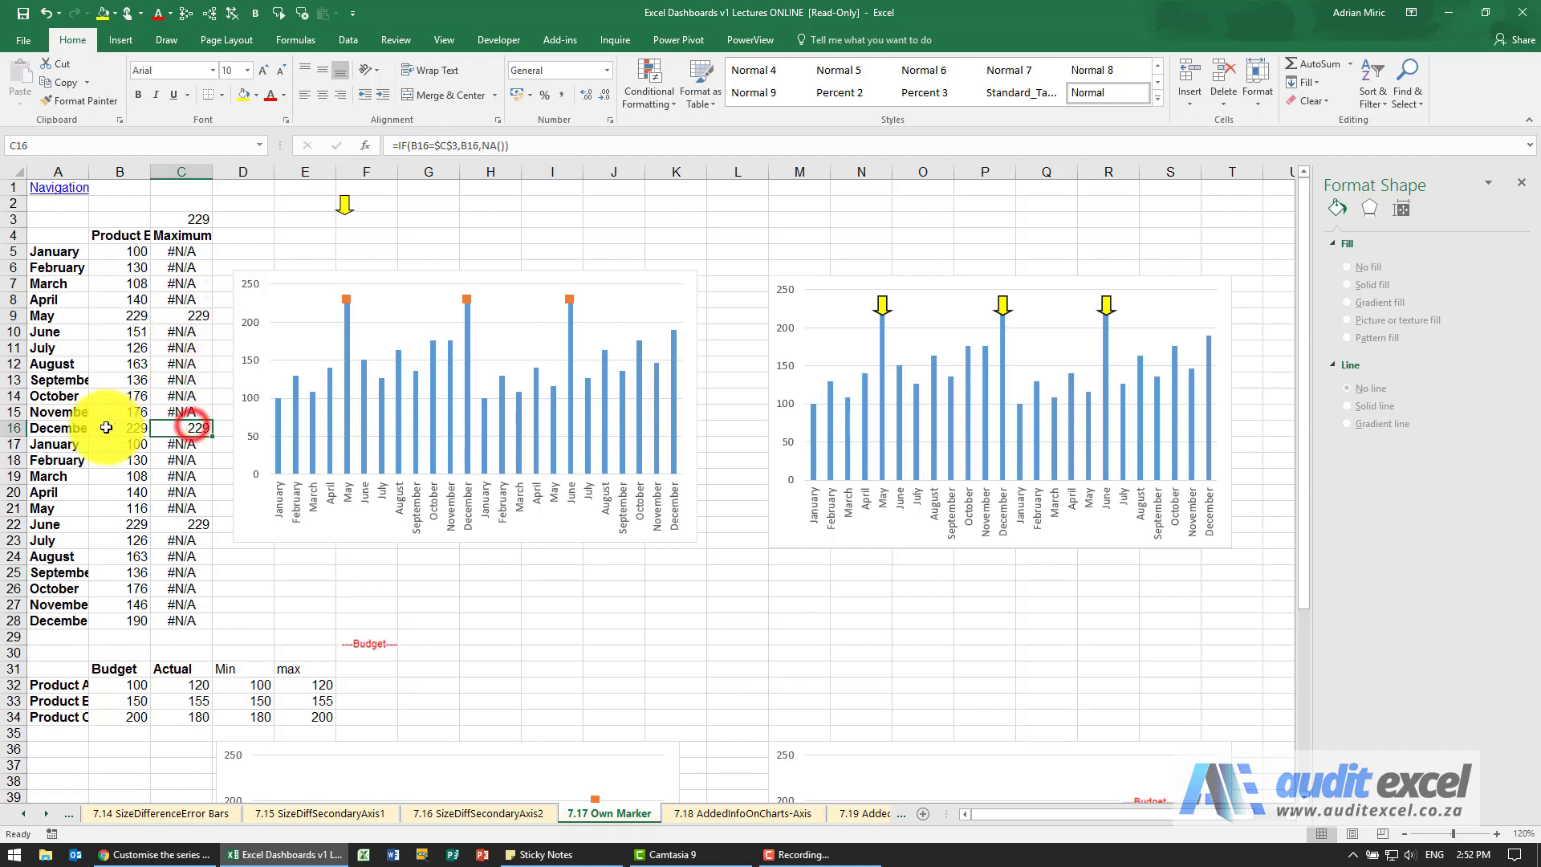
{"action": "left_click", "coordinate": [192, 523]}
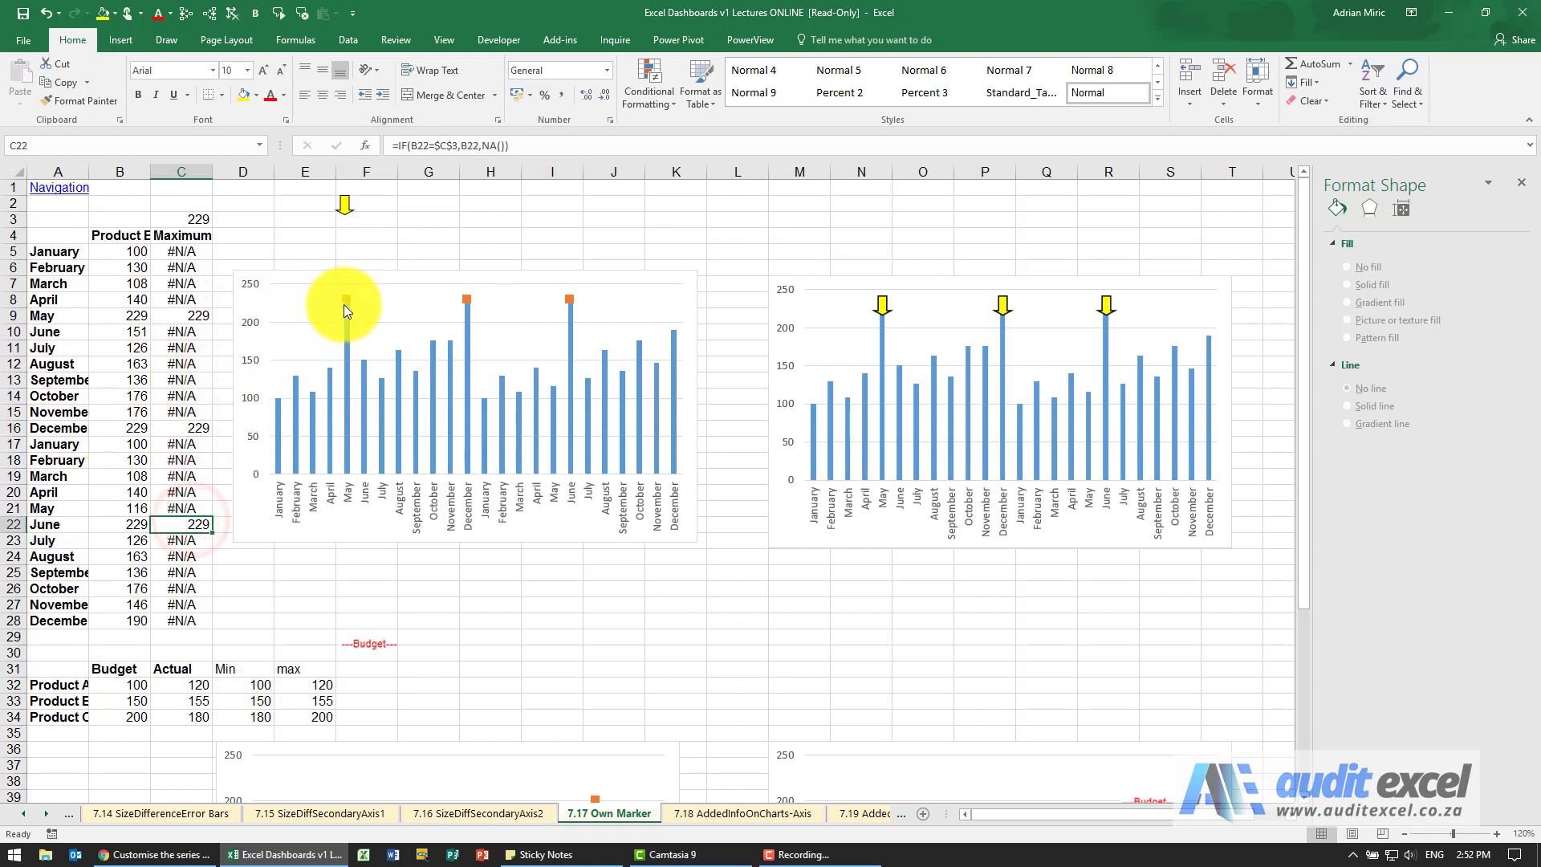
Step: Check the chart types assigned to Product B and Maximum in the orange-marker chart, leaving them as they are
{"action": "right_click", "coordinate": [570, 321]}
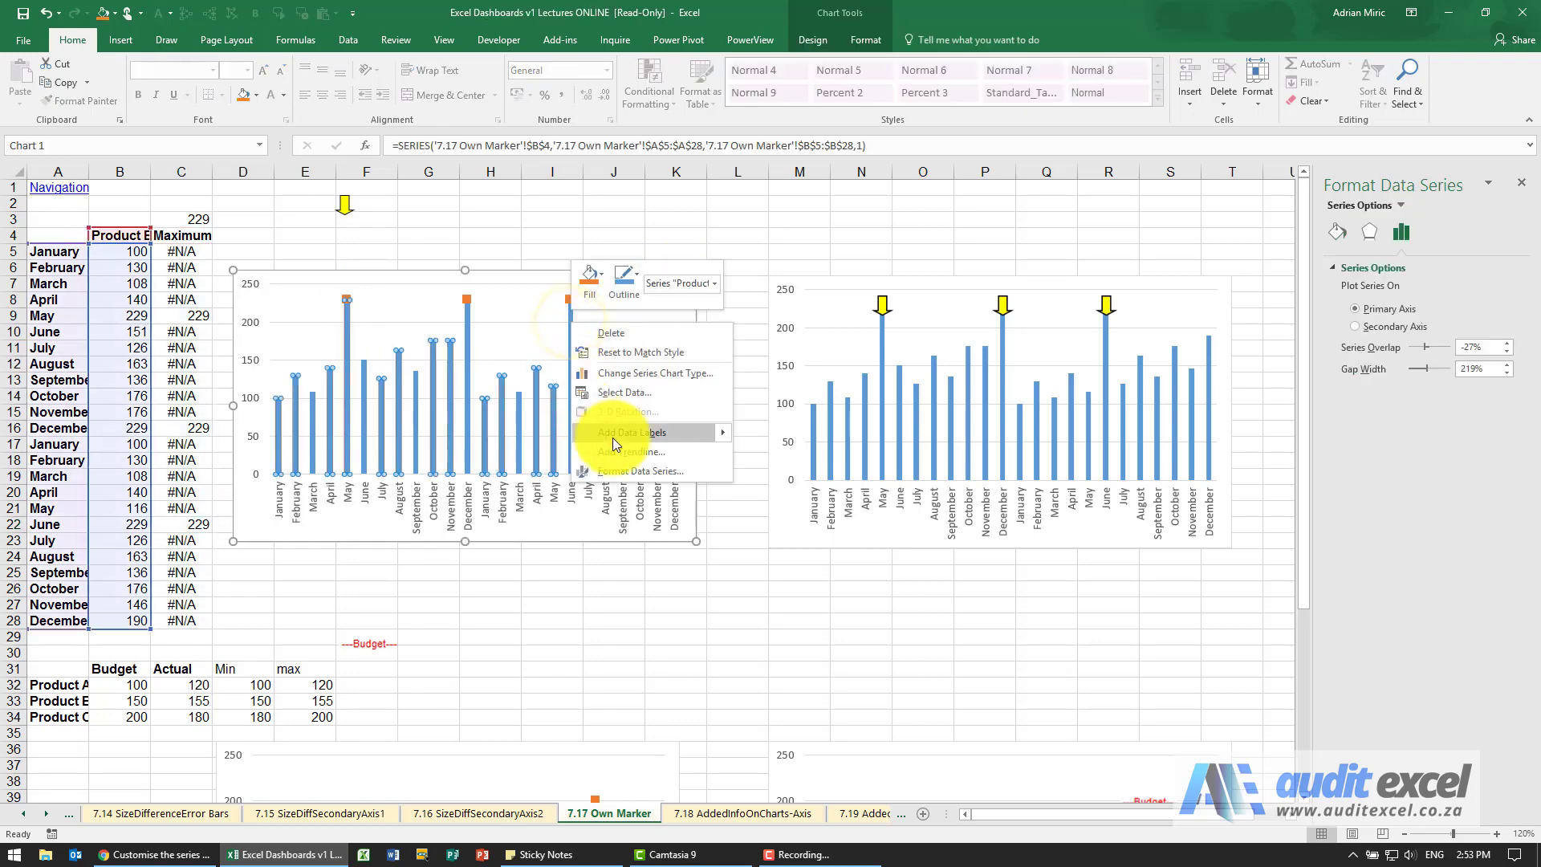
{"action": "left_click", "coordinate": [633, 374]}
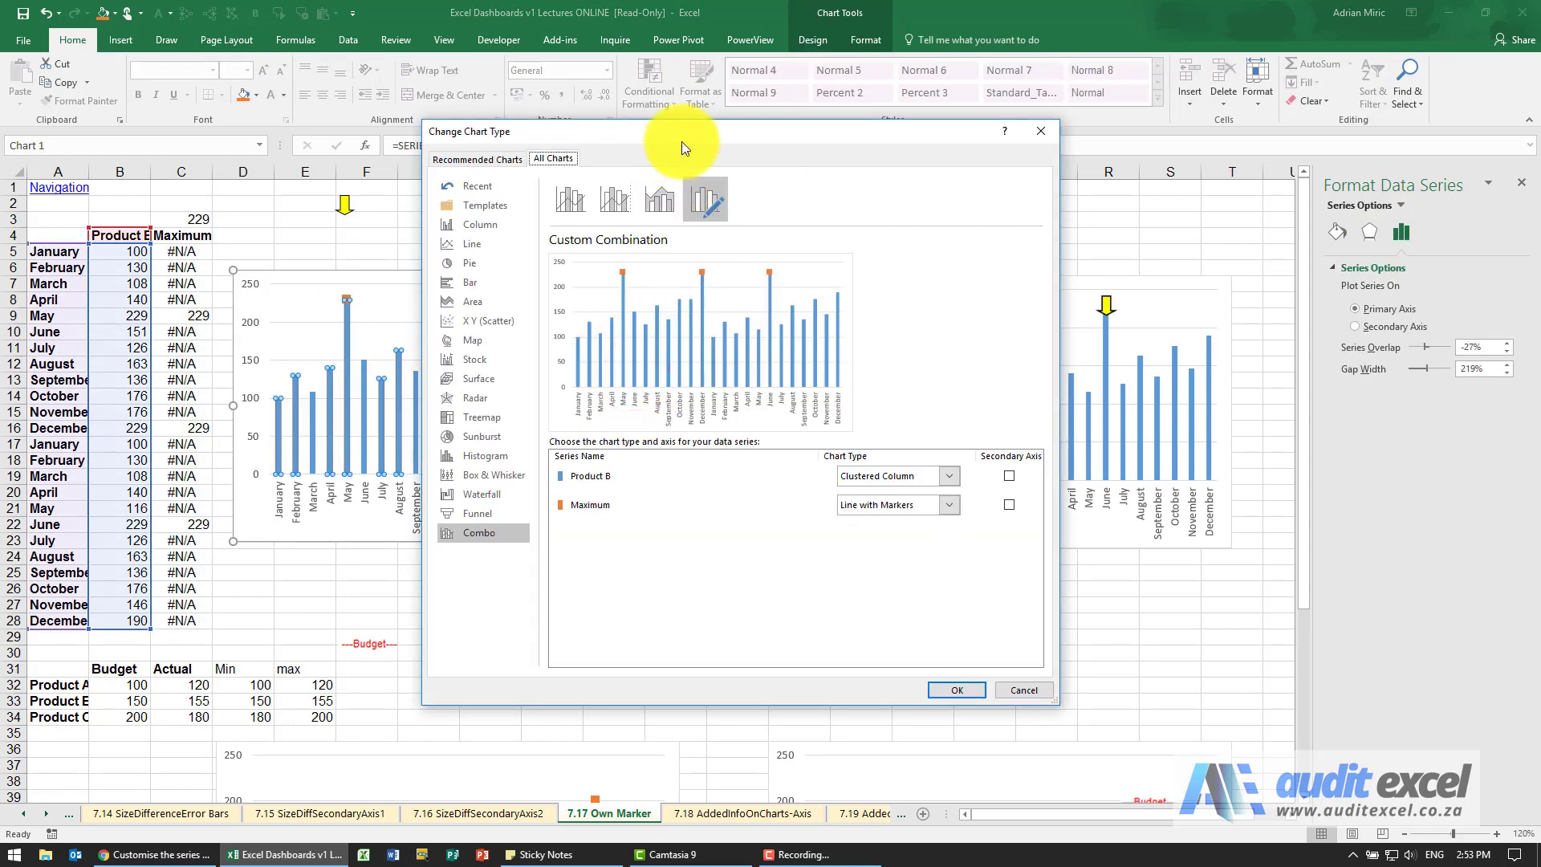
{"action": "left_click_drag", "start_coordinate": [681, 141], "coordinate": [923, 138]}
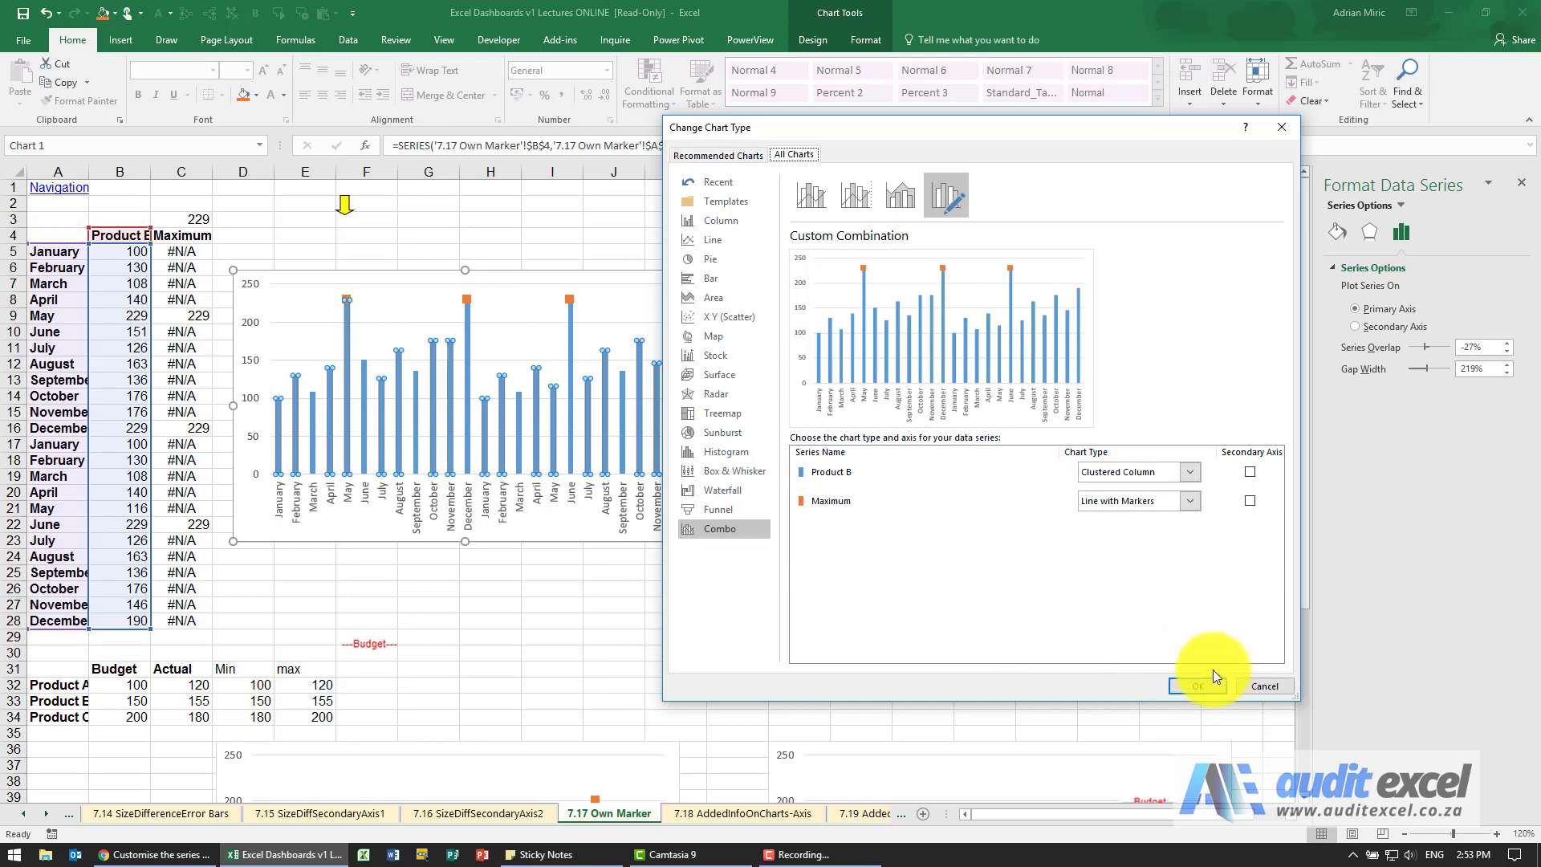
{"action": "left_click", "coordinate": [1240, 679]}
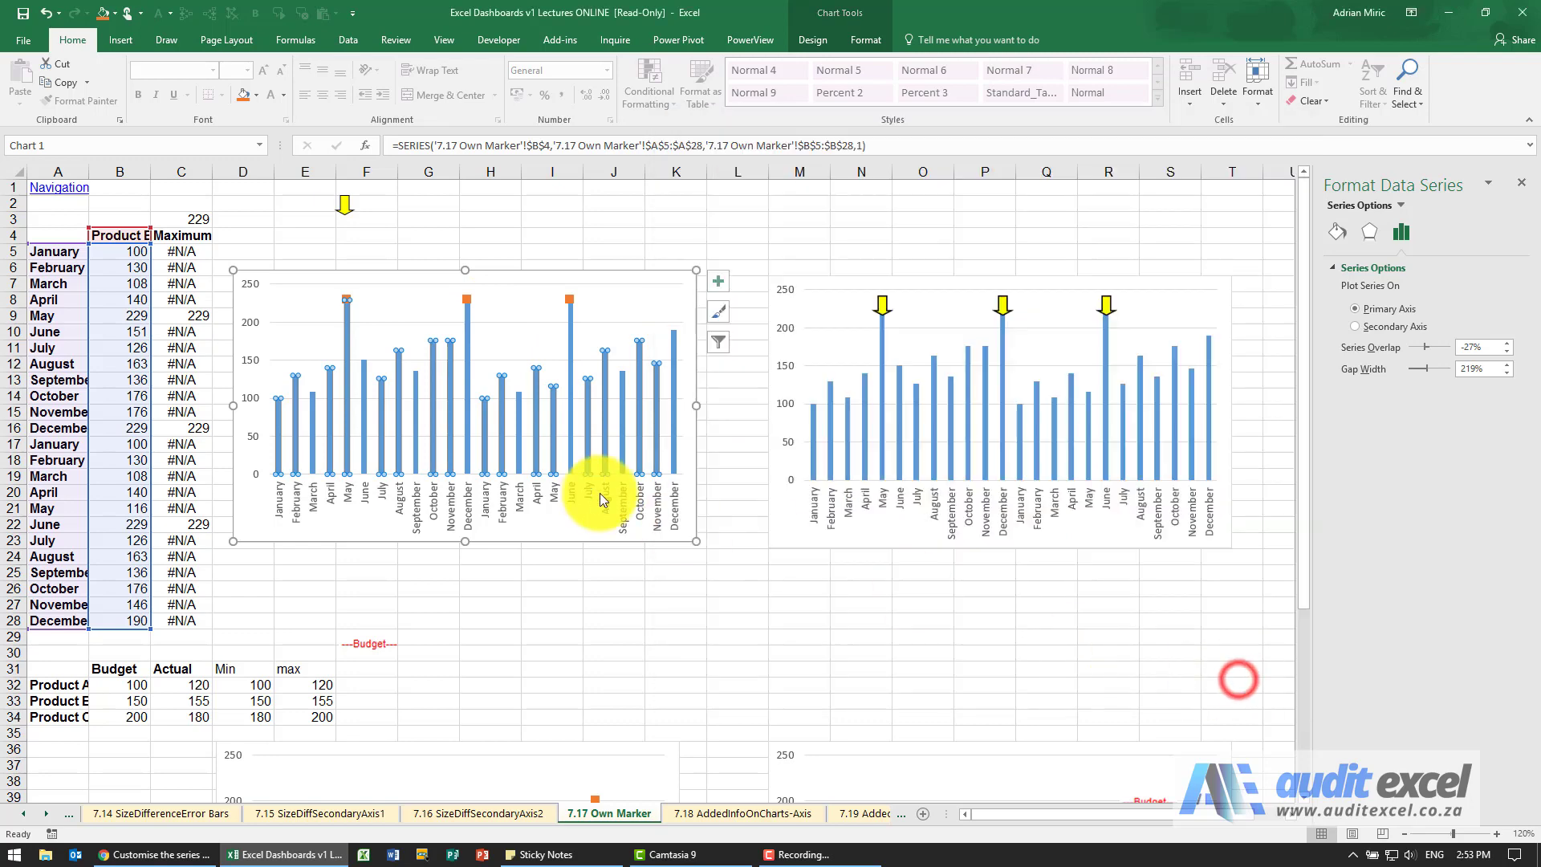
{"action": "left_click", "coordinate": [512, 236]}
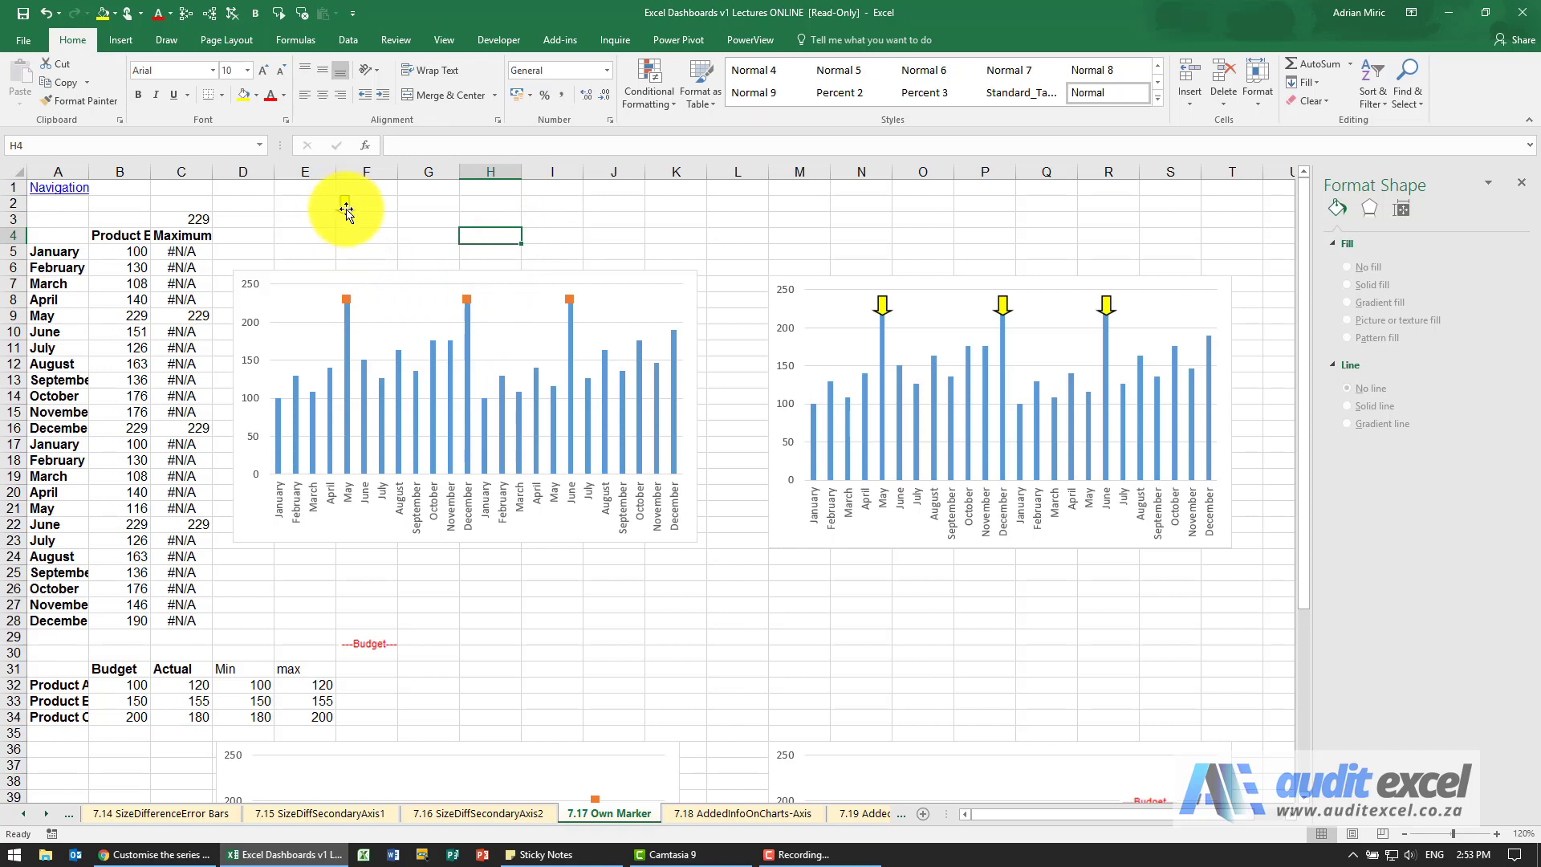
Step: Show the marker options for the Maximum series in the orange-marker chart
{"action": "right_click", "coordinate": [345, 298]}
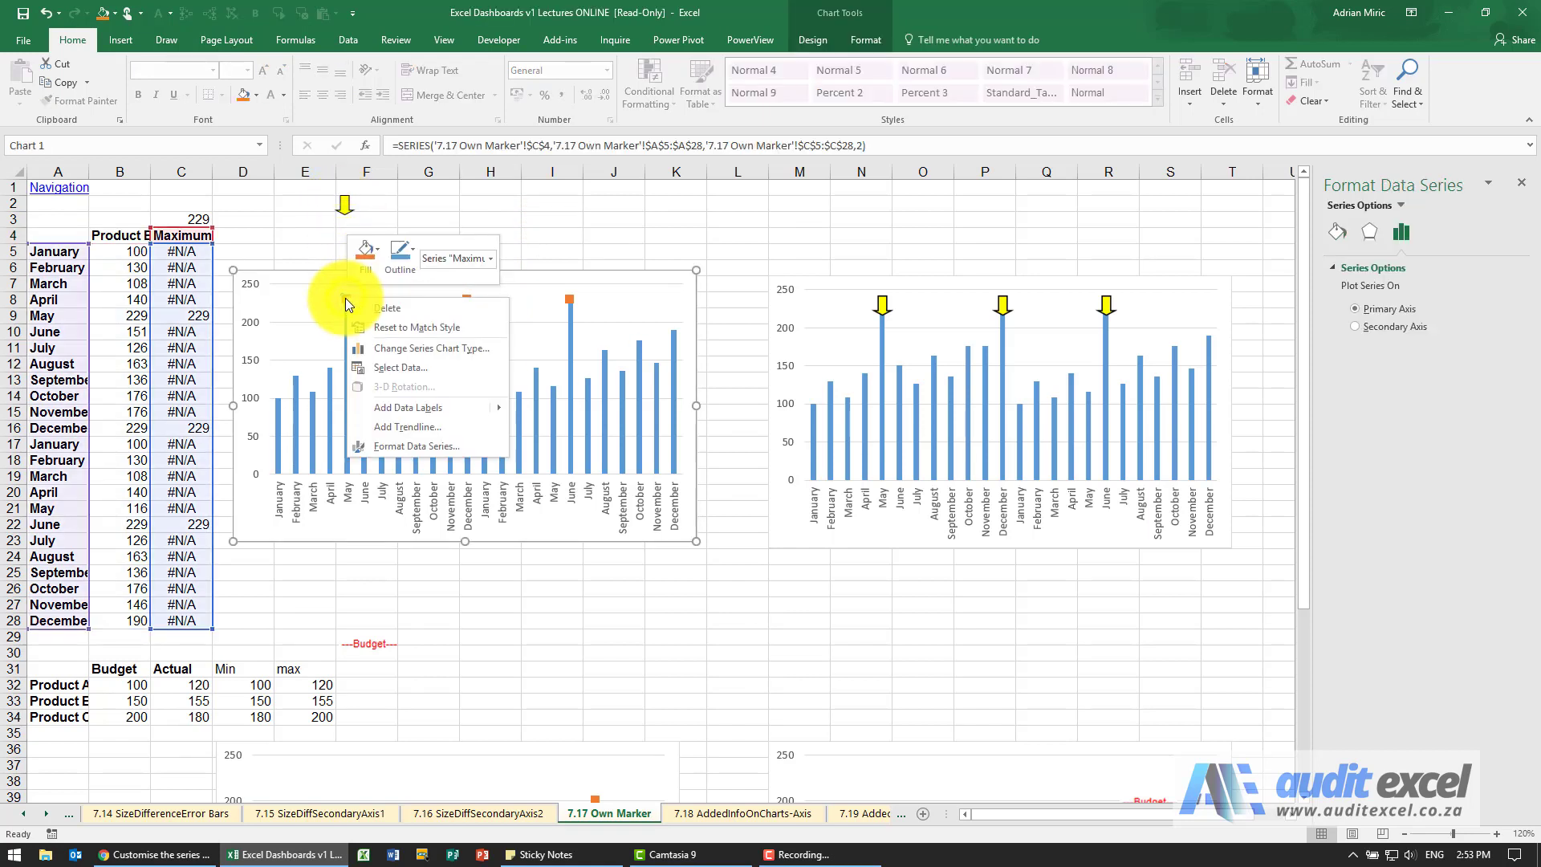
{"action": "left_click", "coordinate": [417, 443]}
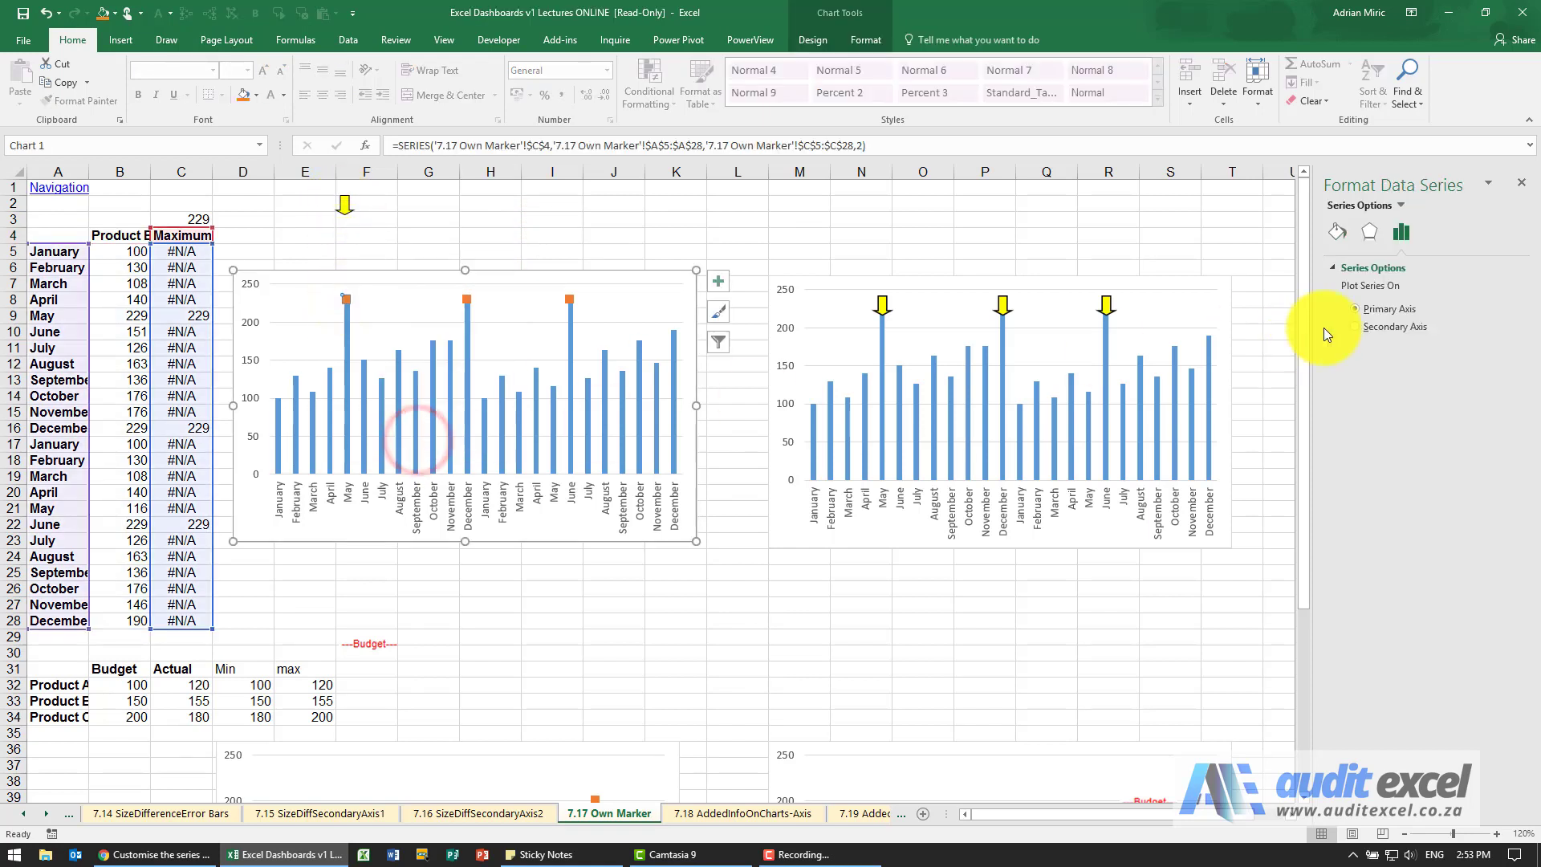
{"action": "left_click", "coordinate": [1335, 238]}
{"action": "left_click", "coordinate": [1389, 270]}
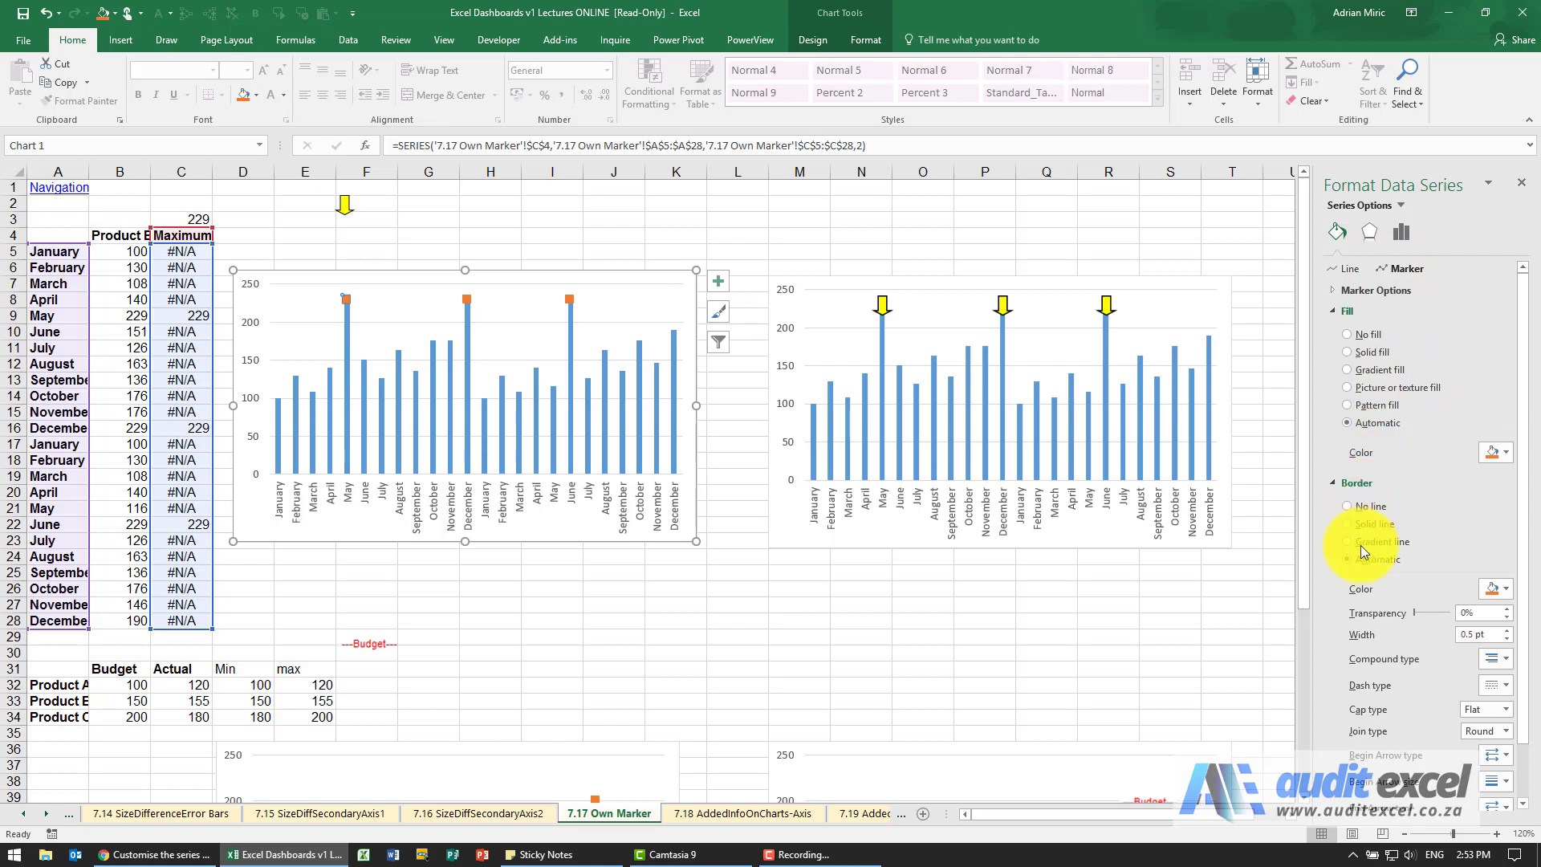
{"action": "left_click", "coordinate": [1336, 291]}
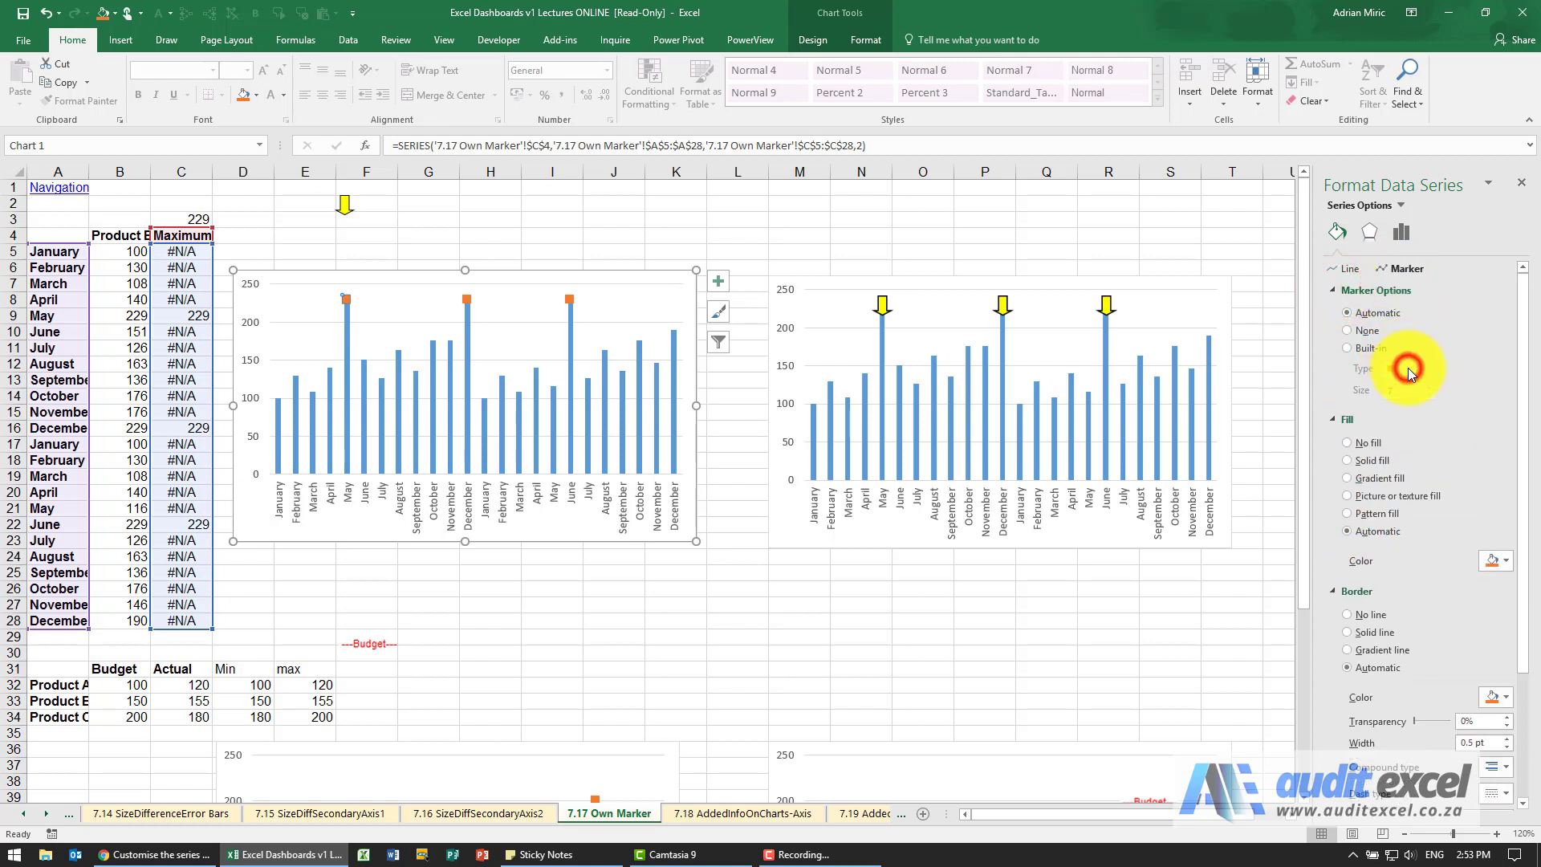
Step: Review the built-in marker shapes available for the Maximum series, then return the marker option to Automatic
{"action": "left_click", "coordinate": [1356, 347]}
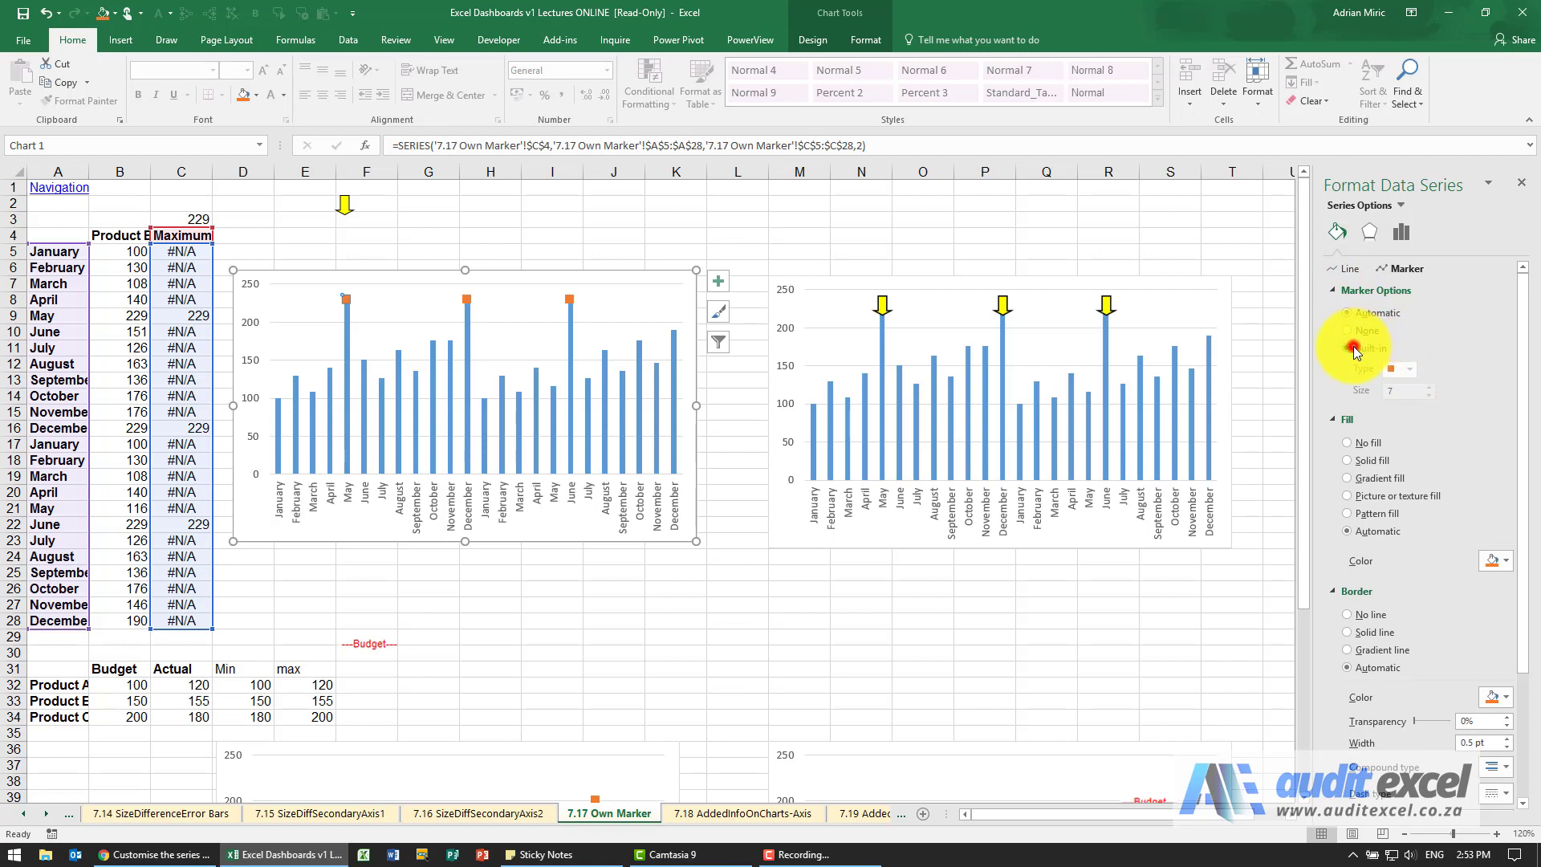
{"action": "left_click", "coordinate": [1411, 368]}
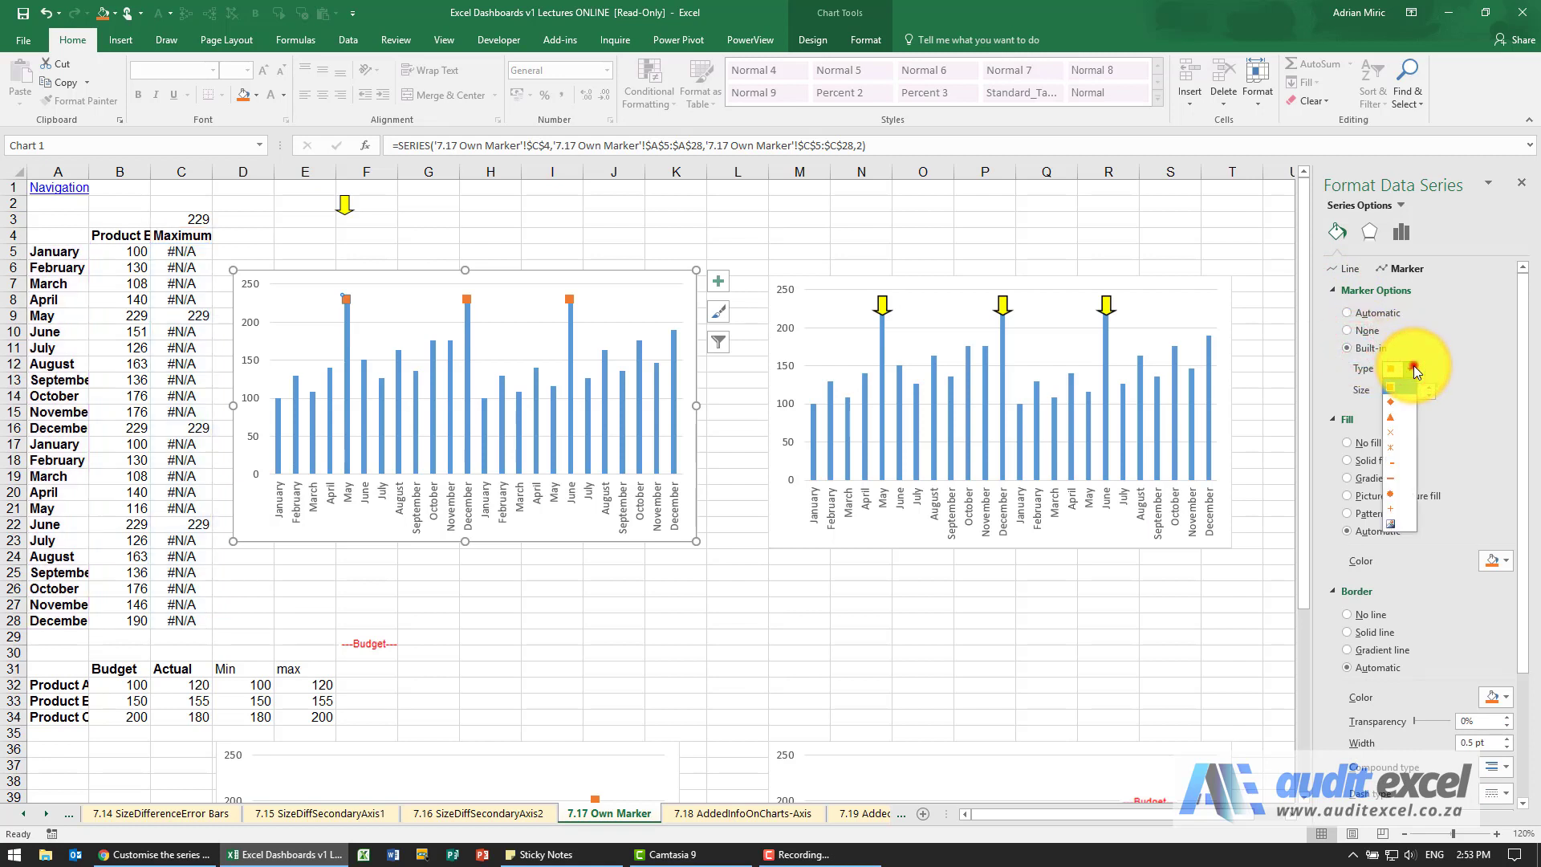
{"action": "left_click", "coordinate": [1413, 366]}
{"action": "left_click", "coordinate": [1346, 313]}
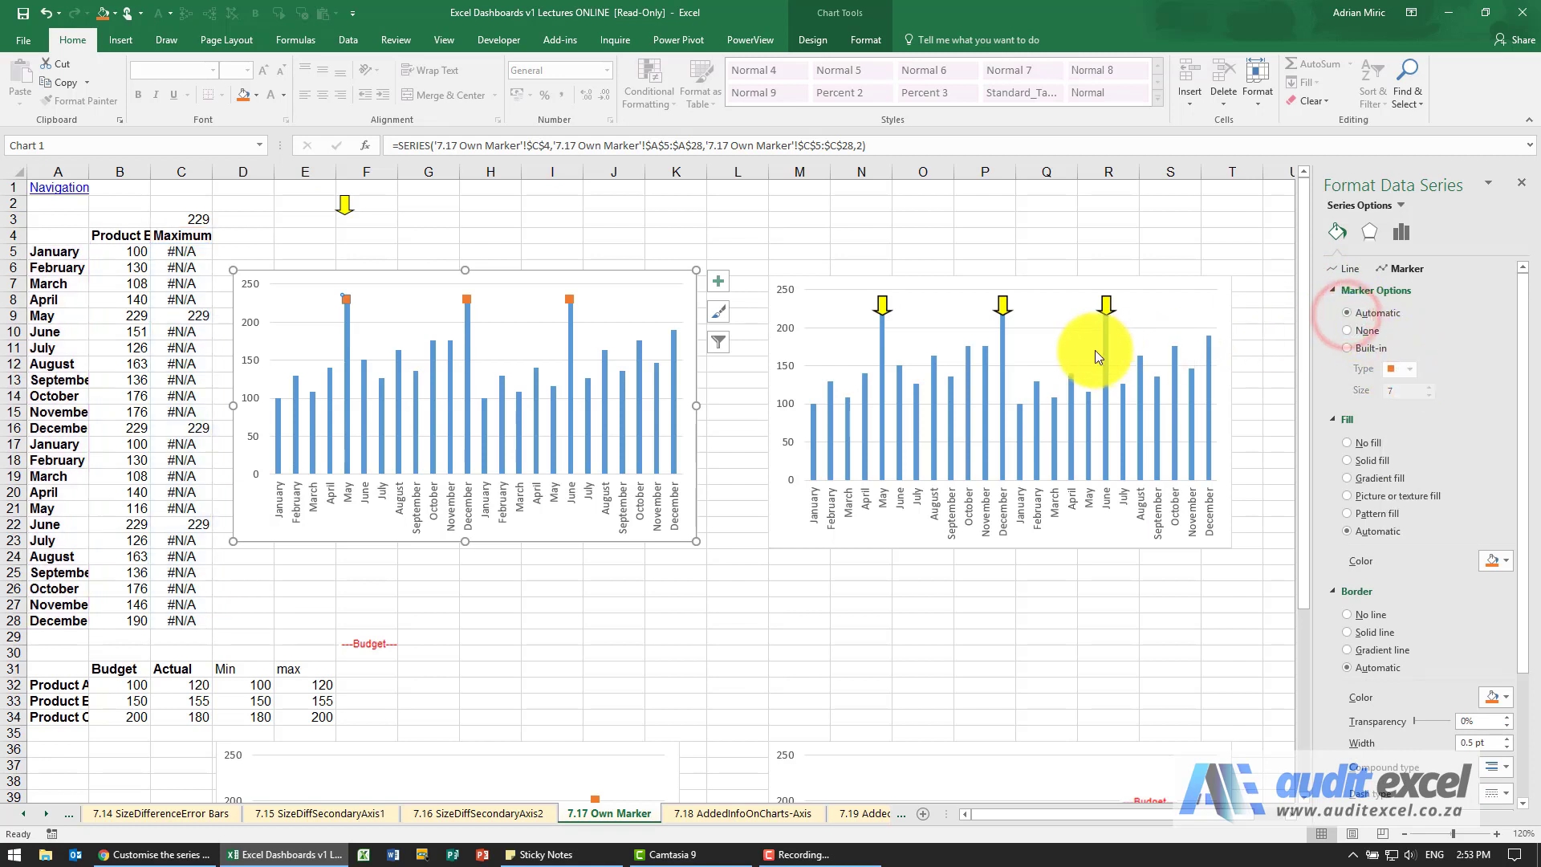
{"action": "left_click", "coordinate": [1354, 348]}
{"action": "left_click", "coordinate": [1409, 369]}
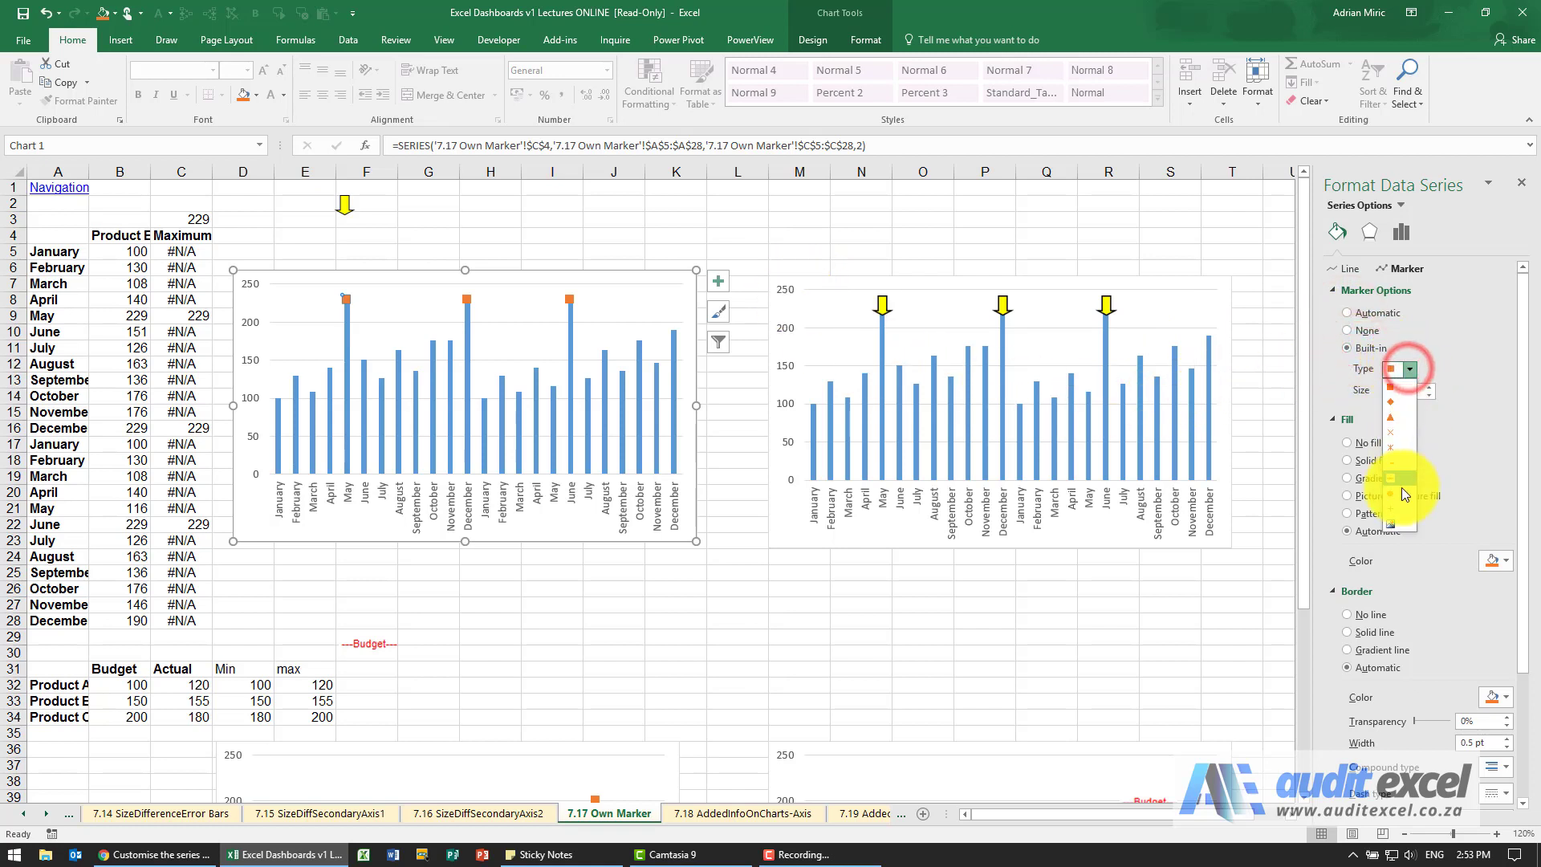
{"action": "left_click", "coordinate": [1416, 369]}
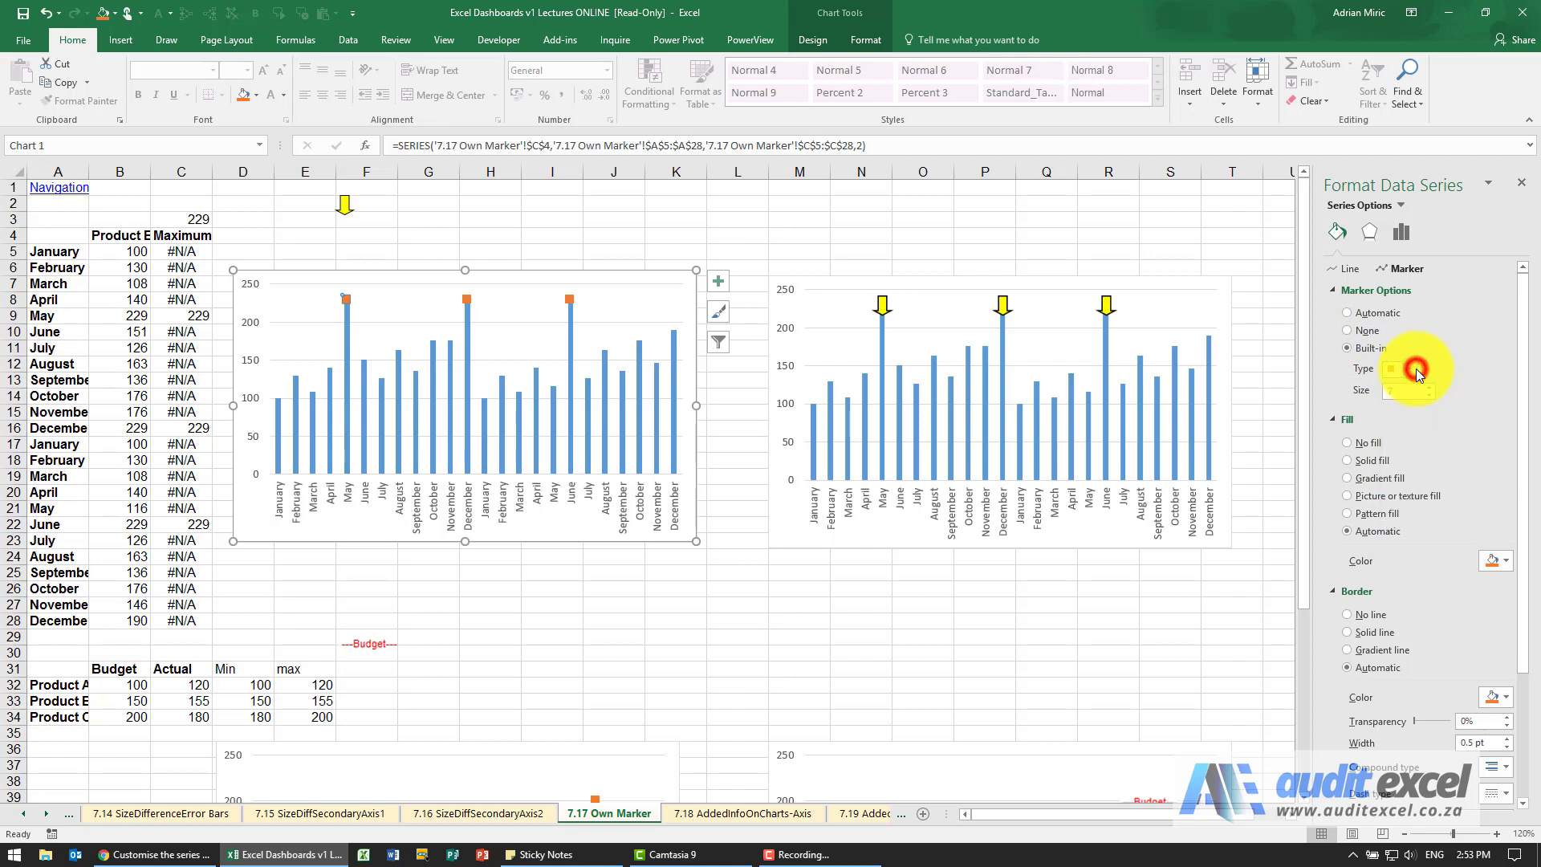
{"action": "left_click", "coordinate": [1348, 317]}
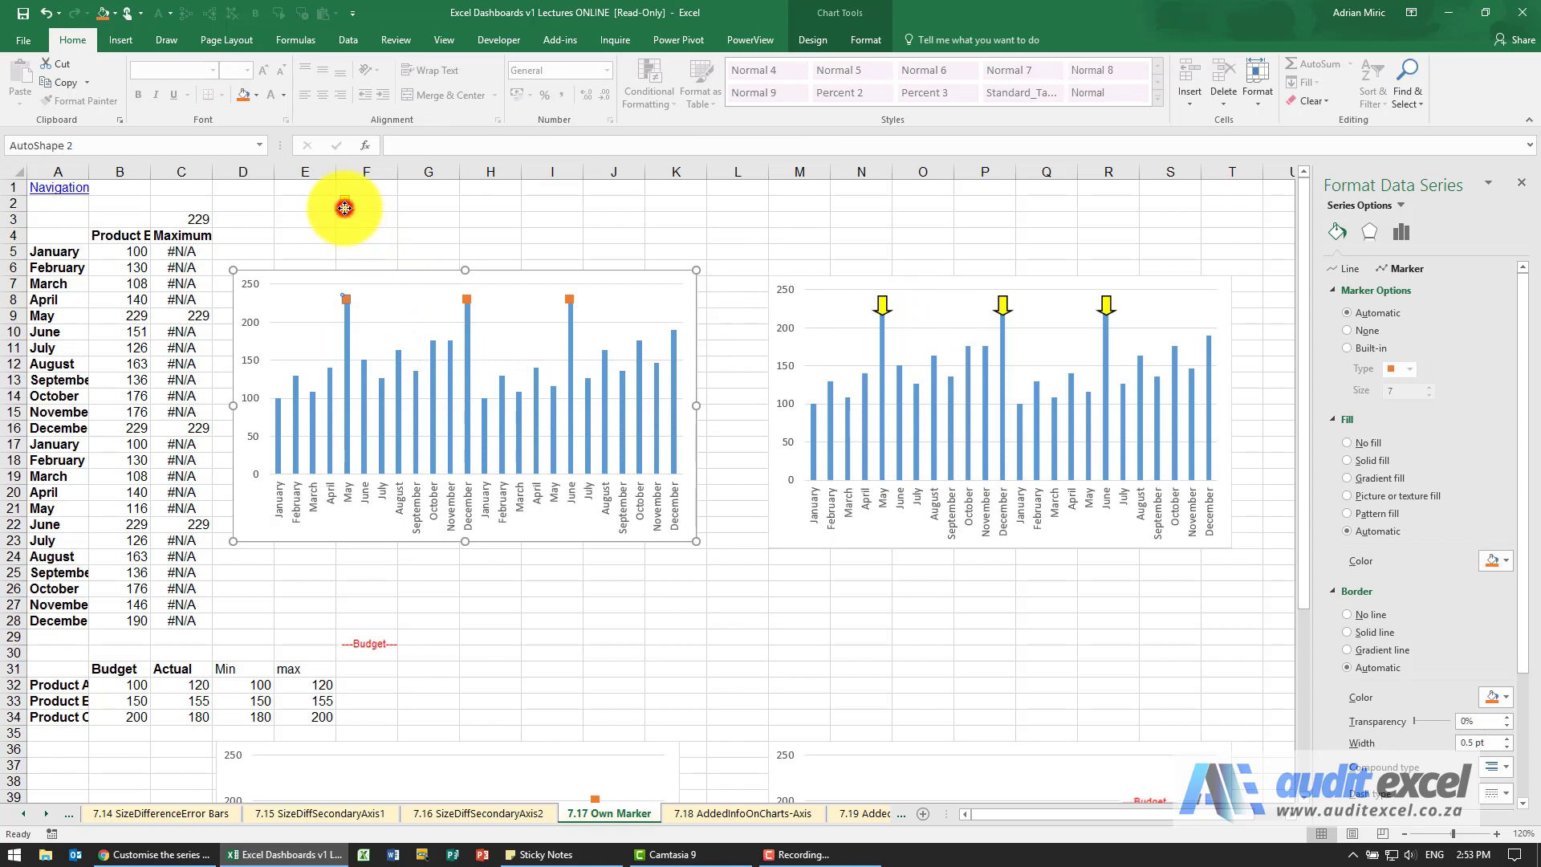
Step: Copy the yellow arrow shape above the chart and paste it as the marker for the whole Maximum series
{"action": "left_click", "coordinate": [344, 207]}
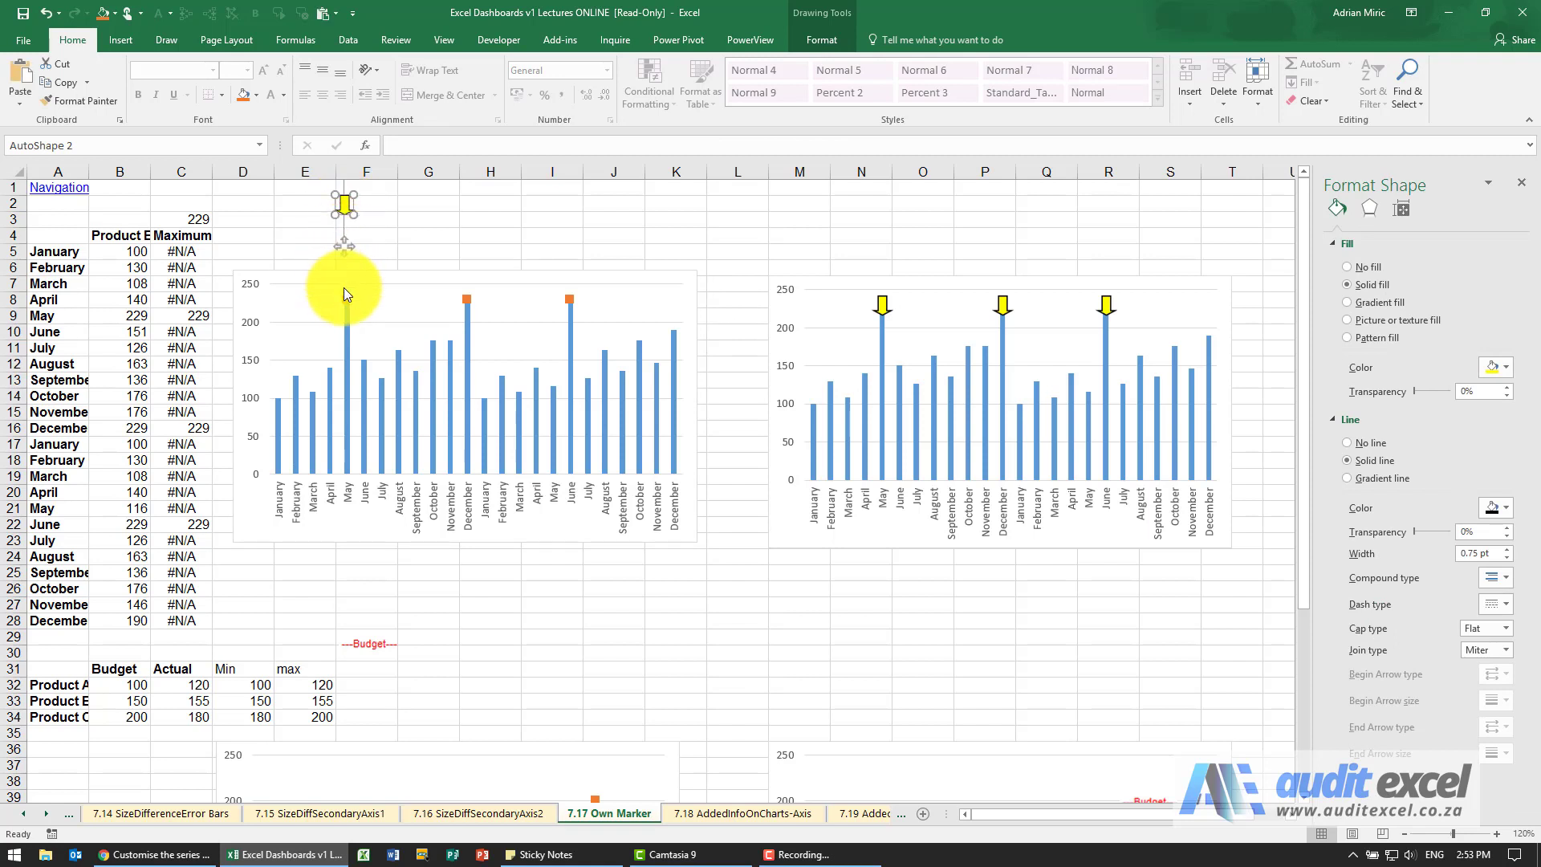
{"action": "mouse_move", "coordinate": [346, 301]}
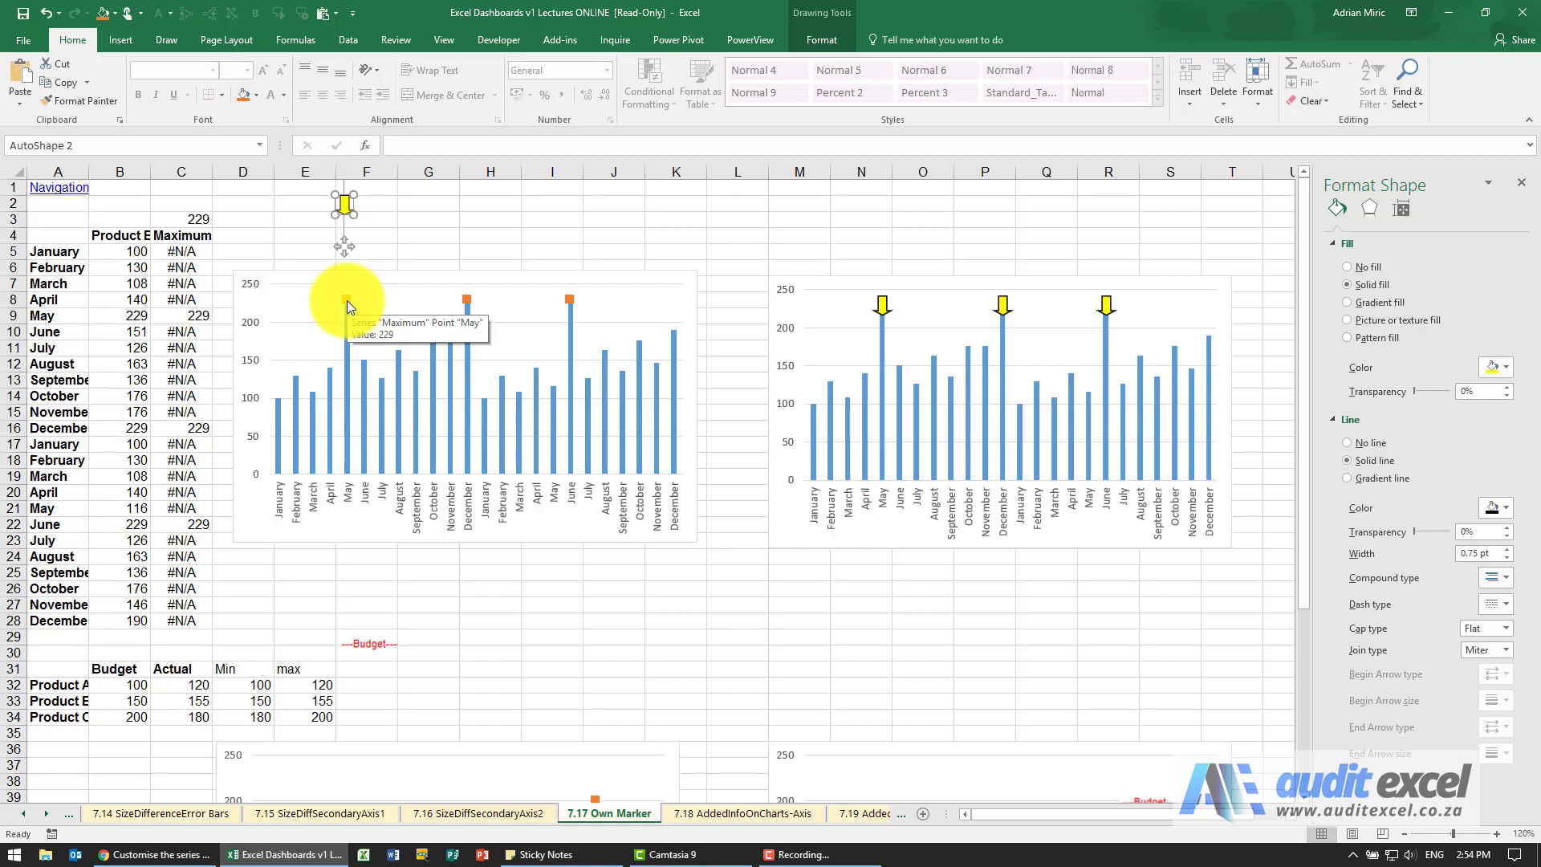
{"action": "left_click", "coordinate": [347, 300]}
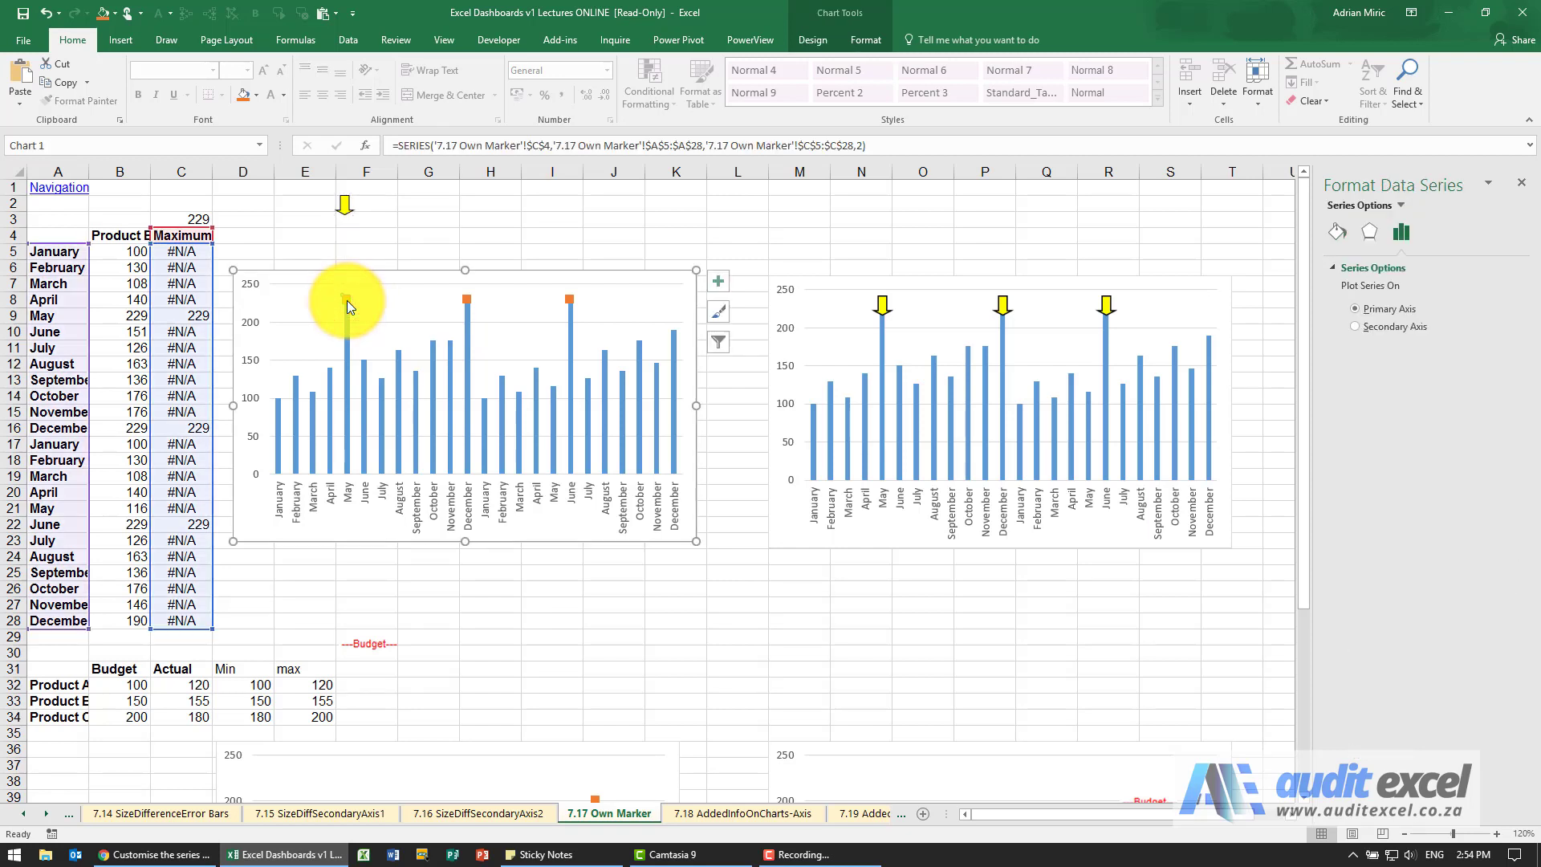
{"action": "key", "text": "ctrl+v"}
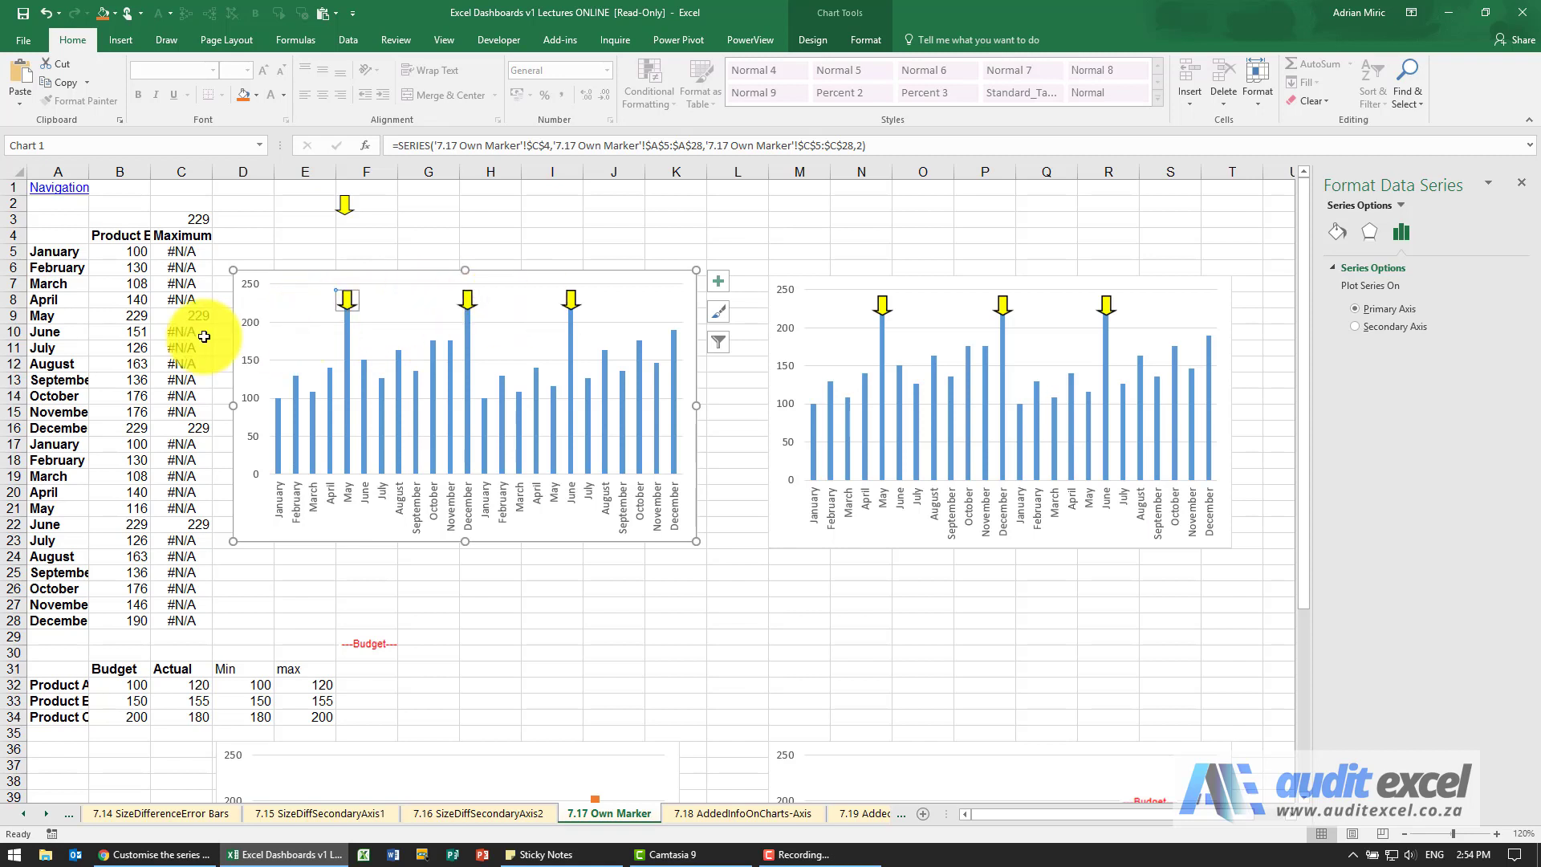
Step: Set the first March value of Product B in cell B7 to 300
{"action": "left_click", "coordinate": [132, 284]}
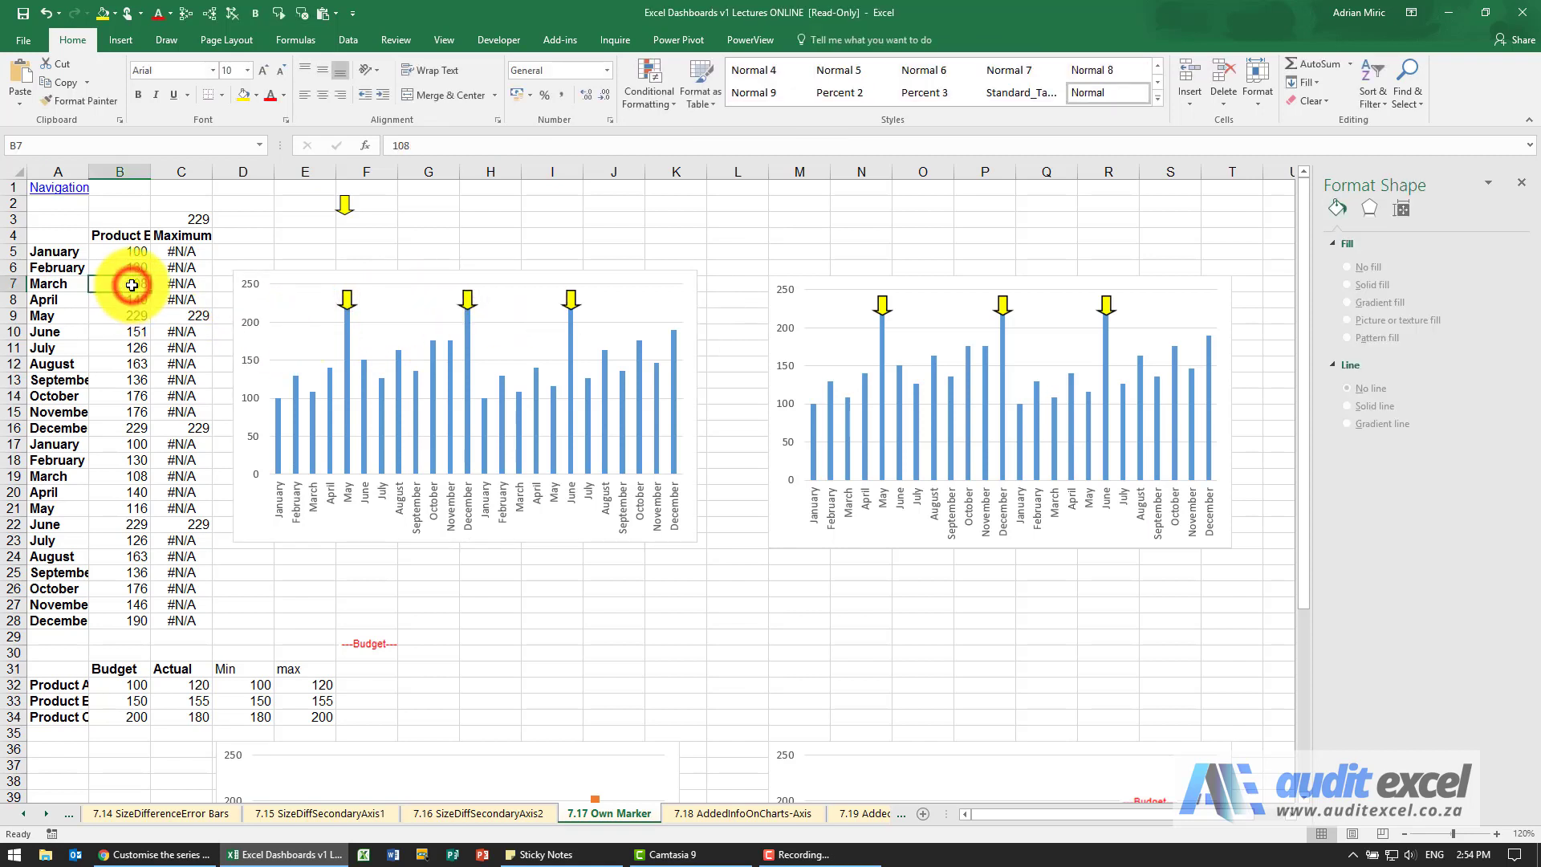
{"action": "type", "text": "300"}
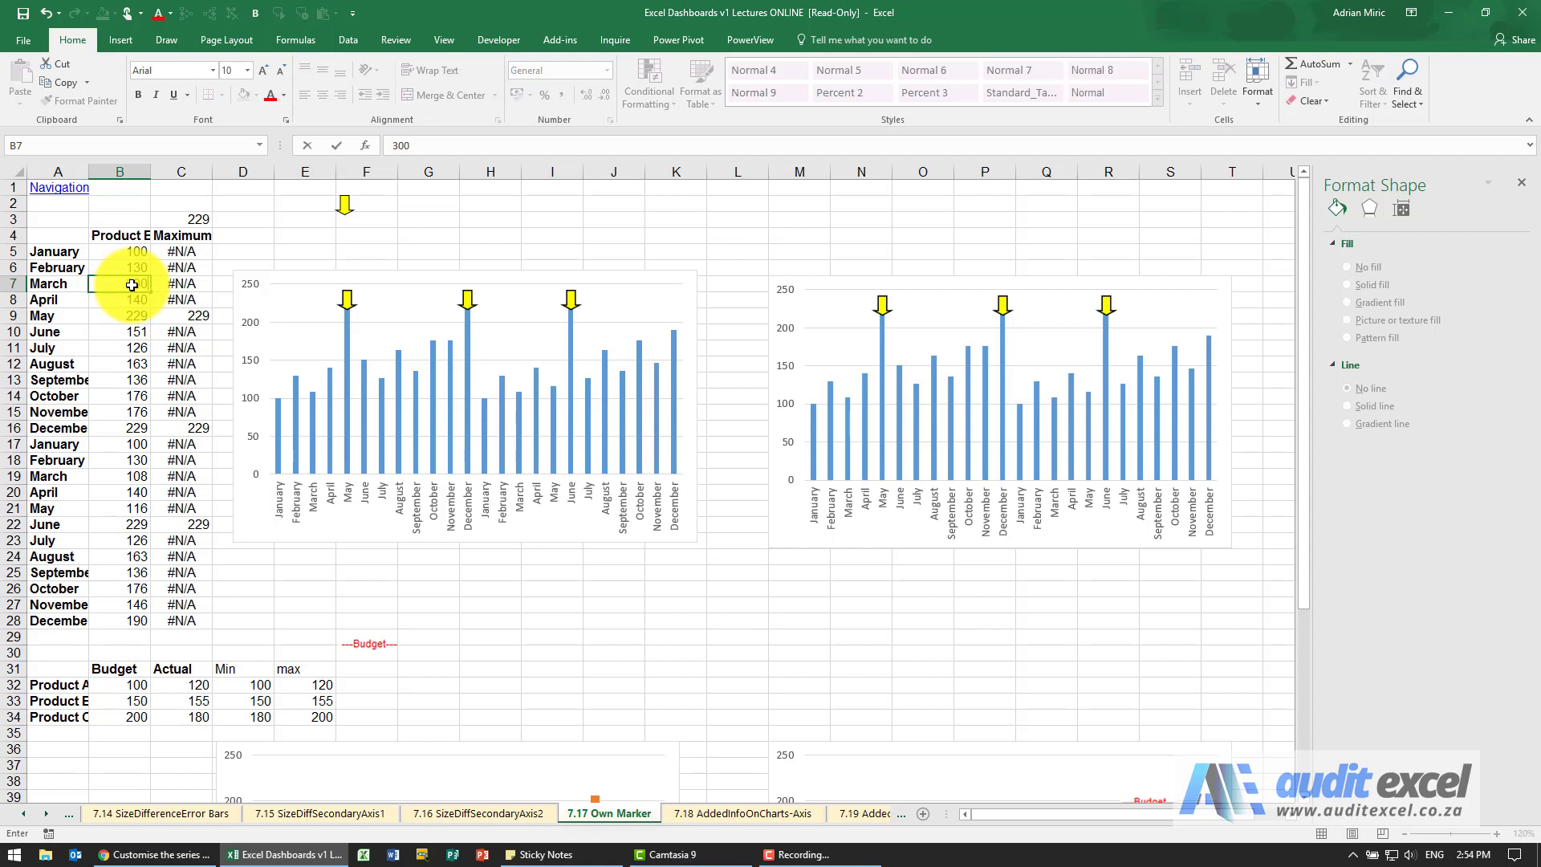
{"action": "key", "text": "Return"}
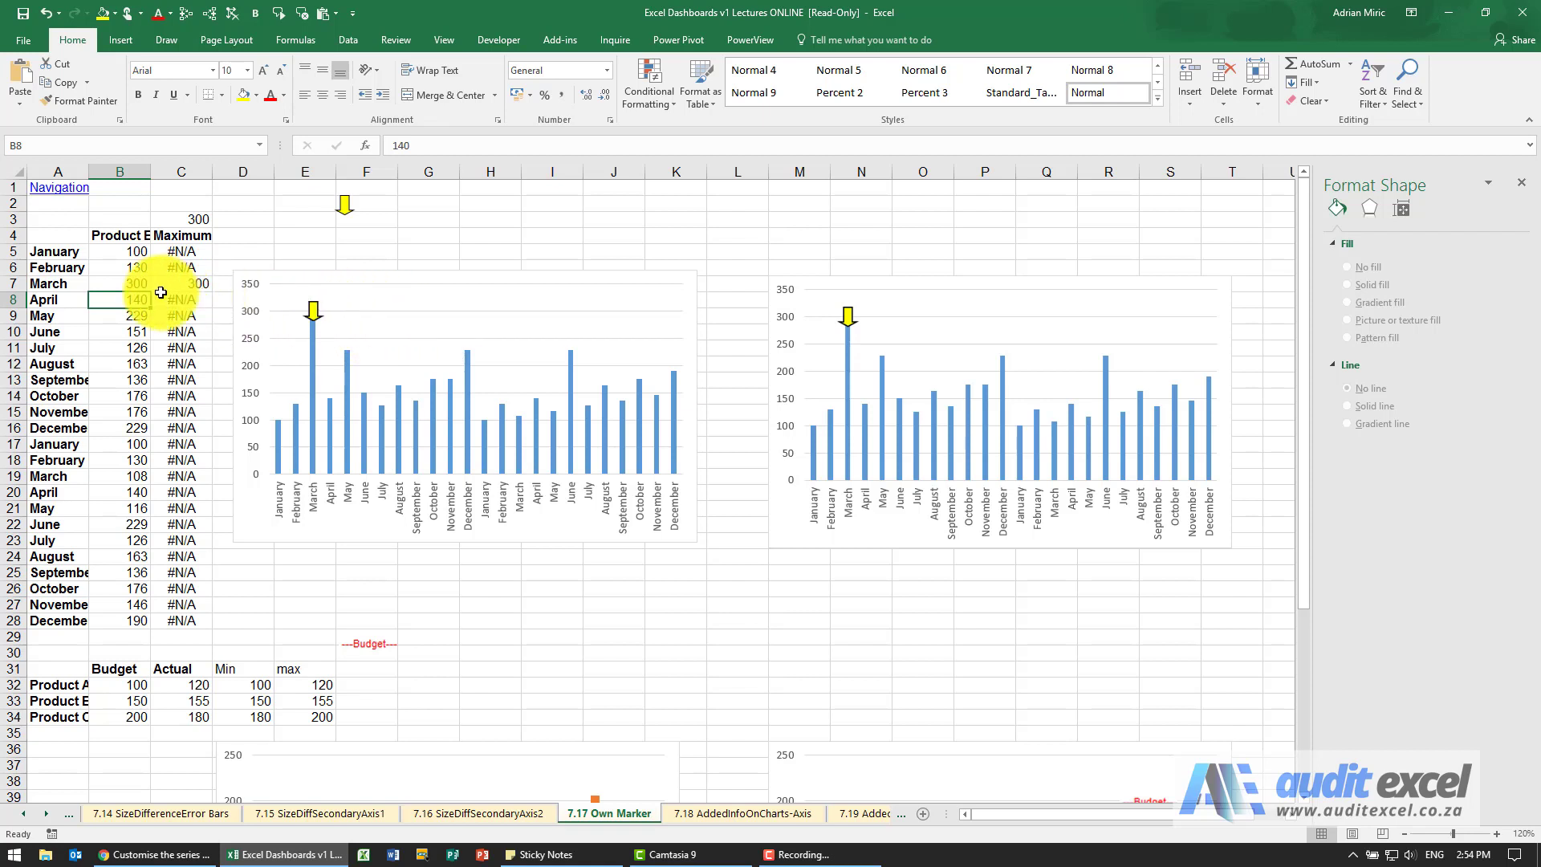
Step: Replace the Maximum formulas for the first January and February, in C5 and C6, with 0
{"action": "left_click", "coordinate": [189, 253]}
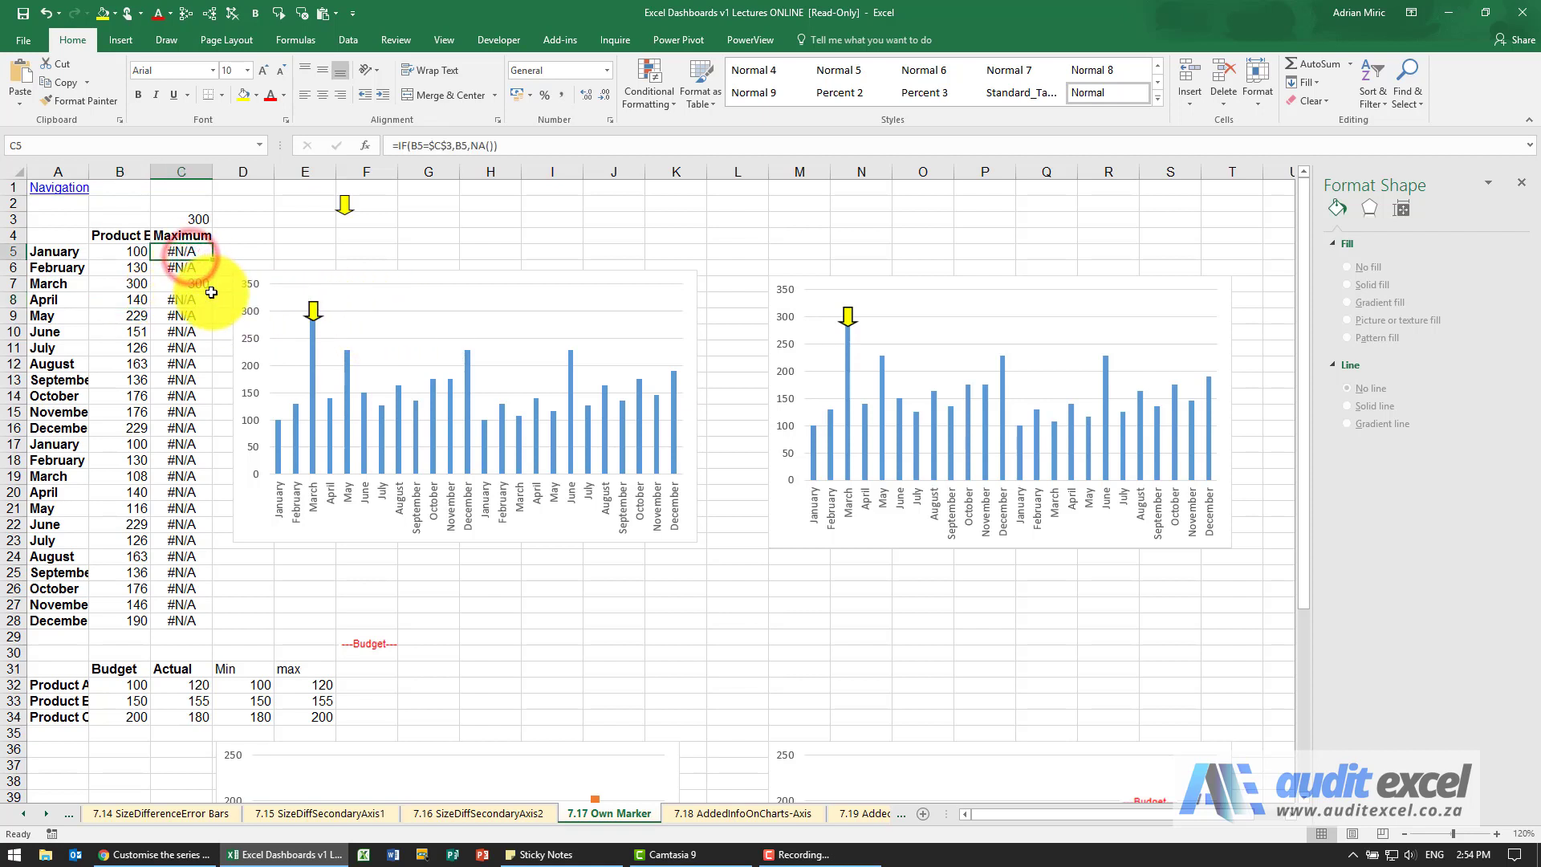
{"action": "type", "text": "0"}
{"action": "key", "text": "Return"}
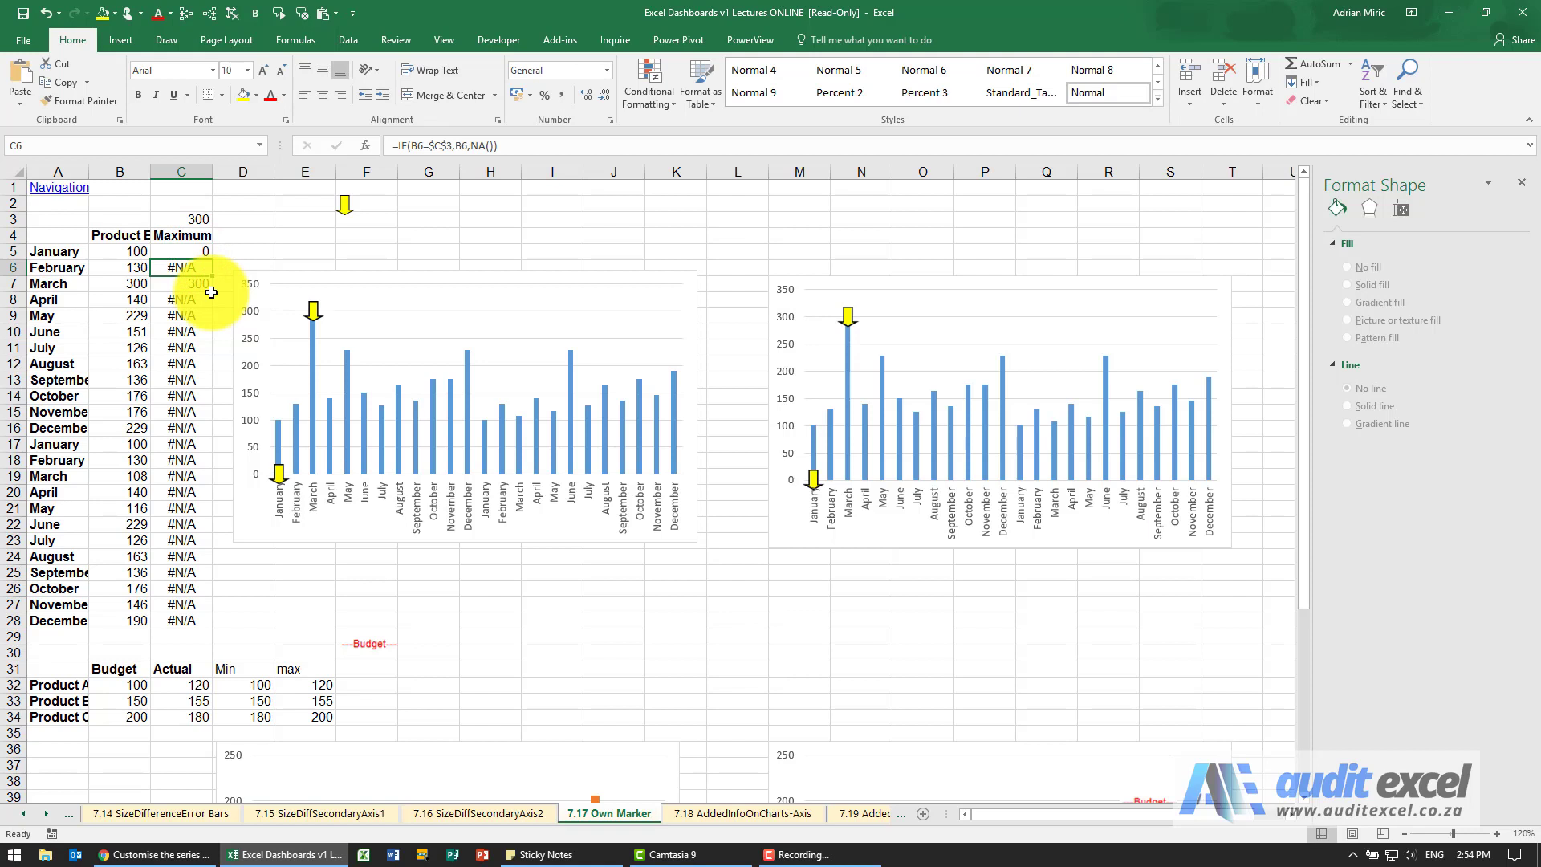
{"action": "type", "text": "0"}
{"action": "key", "text": "ctrl+Return"}
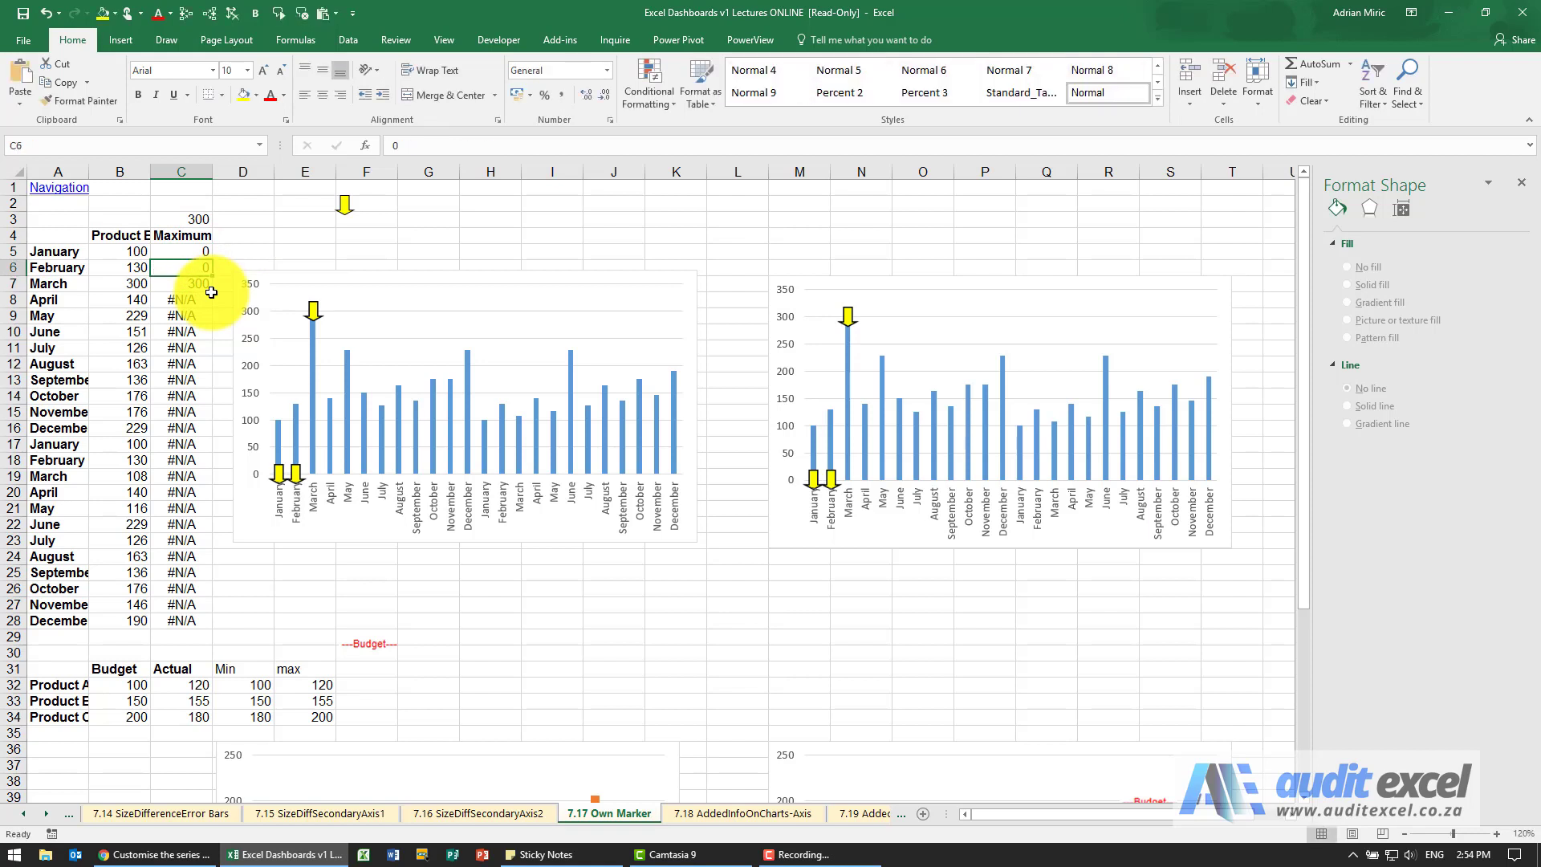
Step: Undo the zero entries, the March value change and the arrow paste on the Maximum series
{"action": "left_click", "coordinate": [47, 15]}
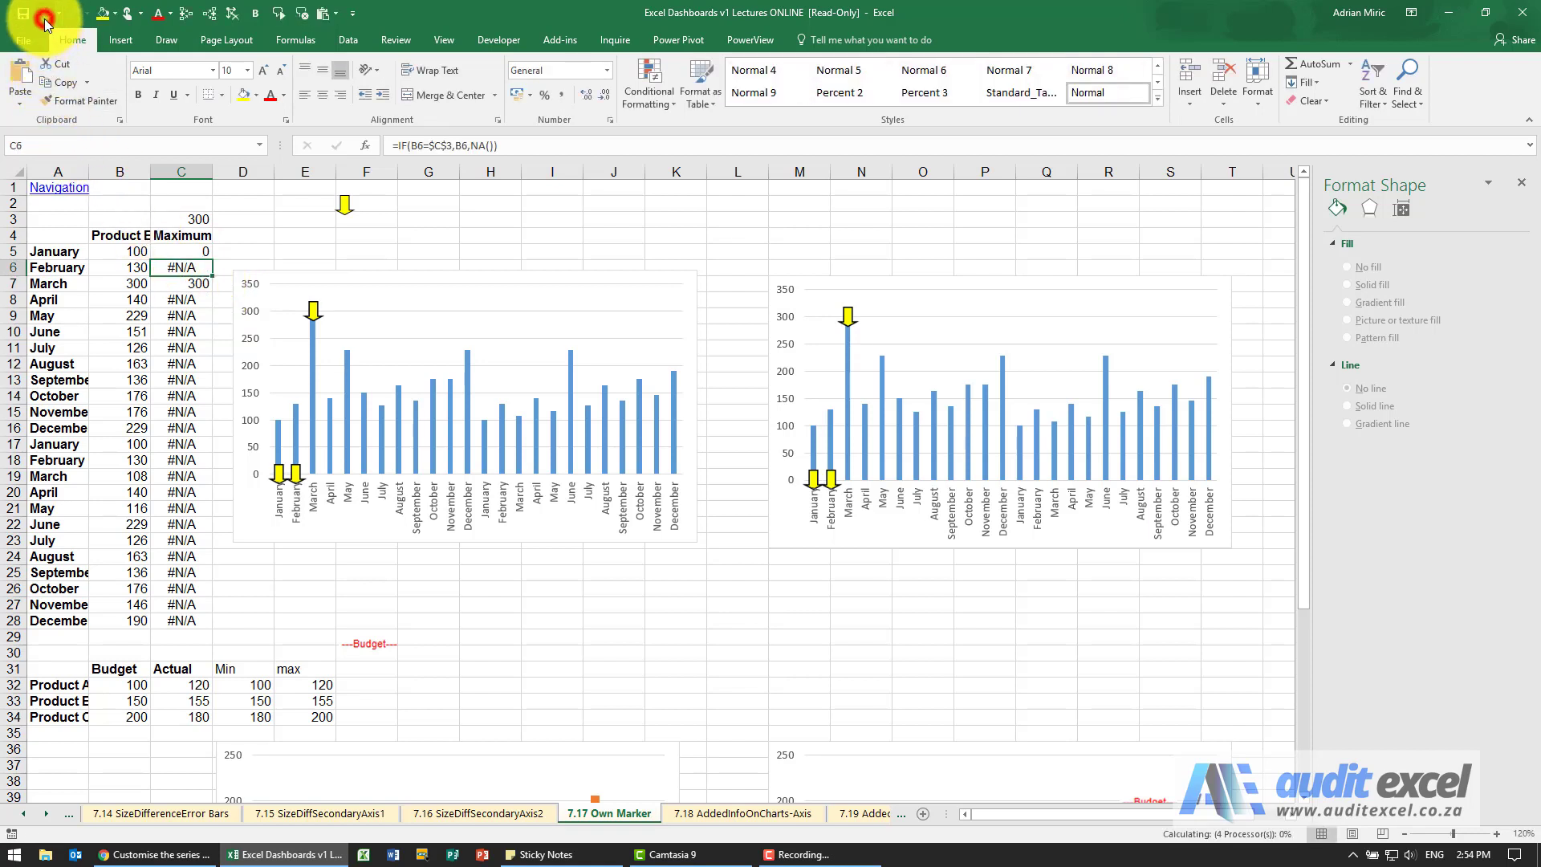
{"action": "left_click", "coordinate": [47, 15]}
{"action": "left_click", "coordinate": [47, 14]}
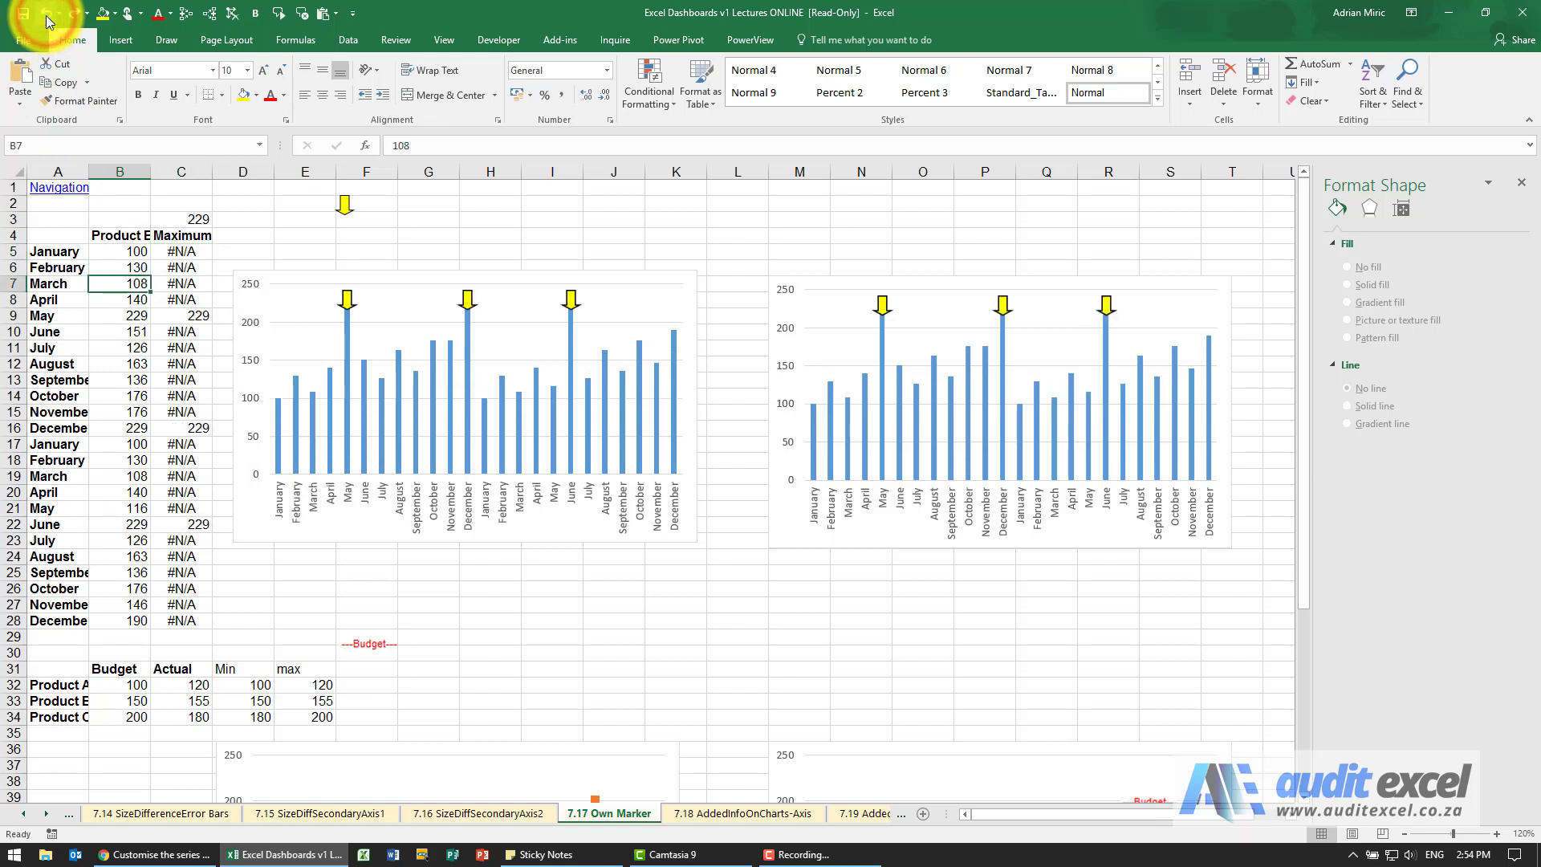
{"action": "left_click", "coordinate": [46, 15]}
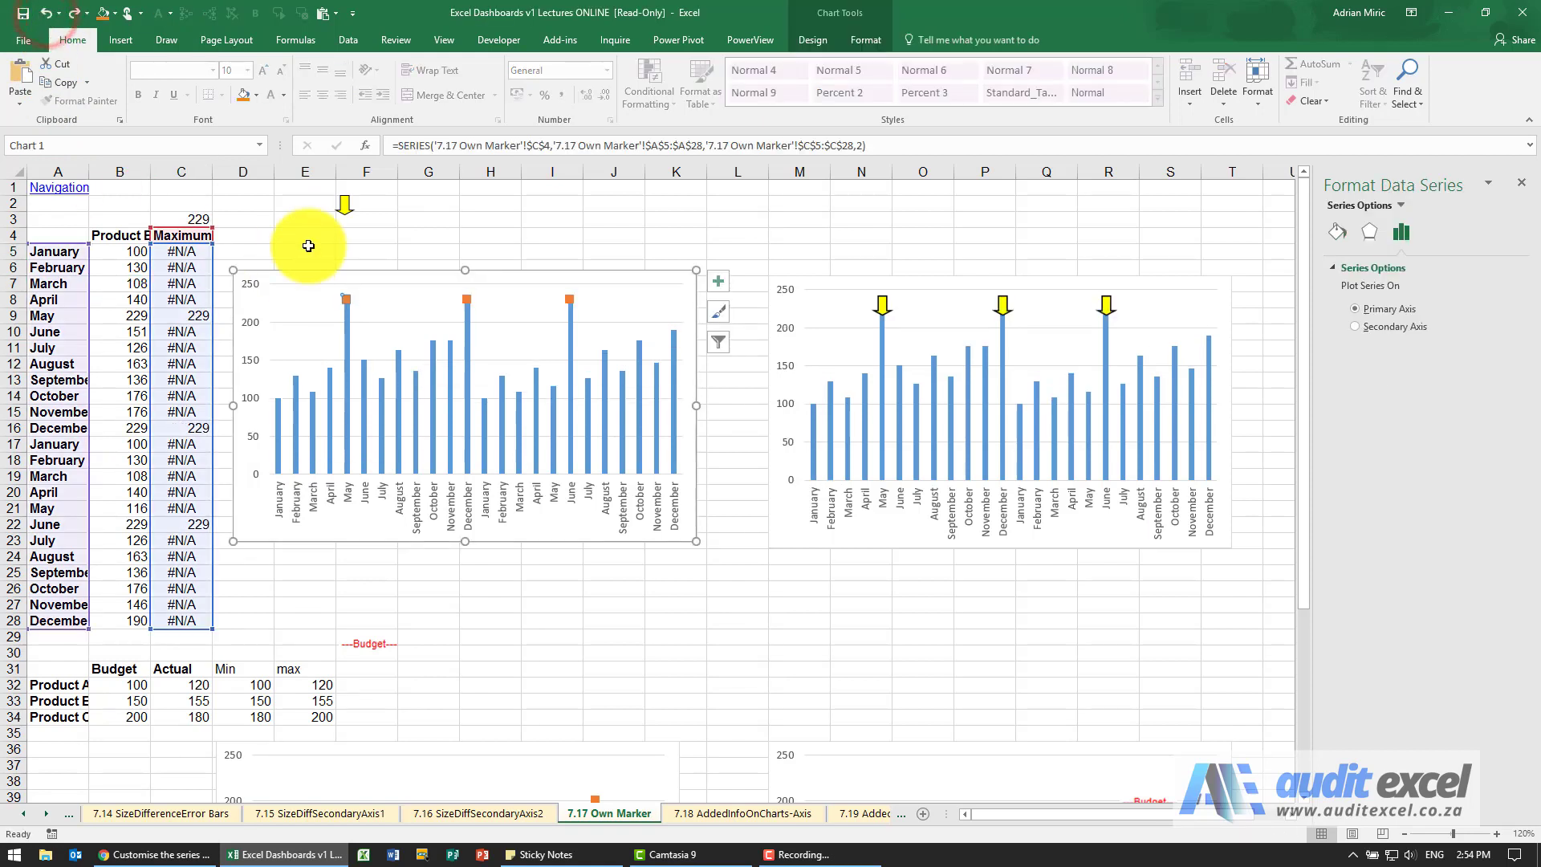
Step: Copy the yellow arrow shape and paste it as the marker for only the May point of the Maximum series
{"action": "left_click", "coordinate": [345, 207]}
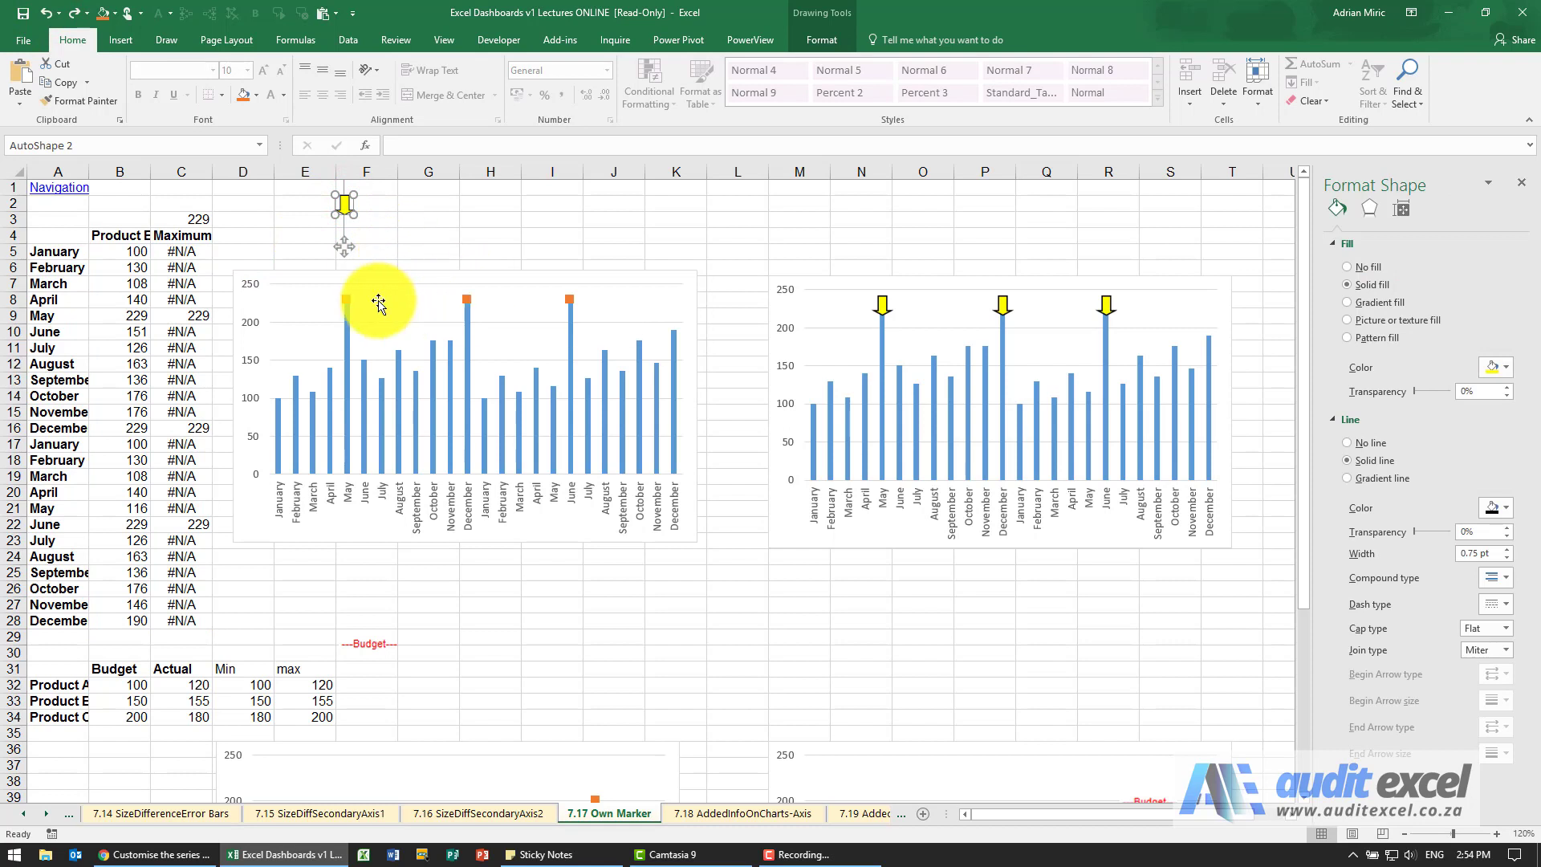
{"action": "left_click", "coordinate": [347, 301]}
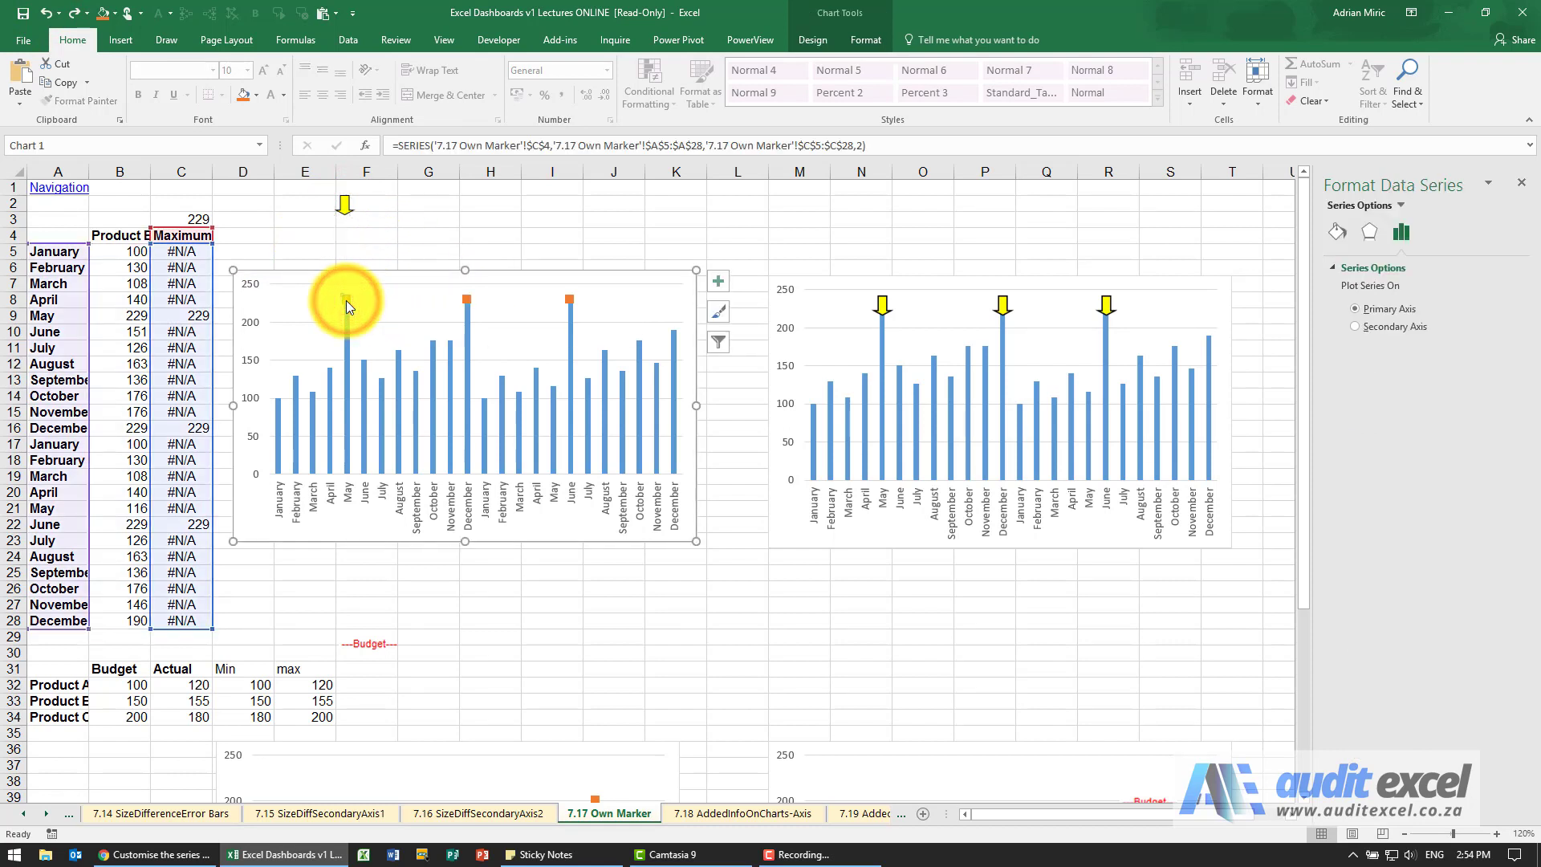
{"action": "left_click", "coordinate": [345, 300]}
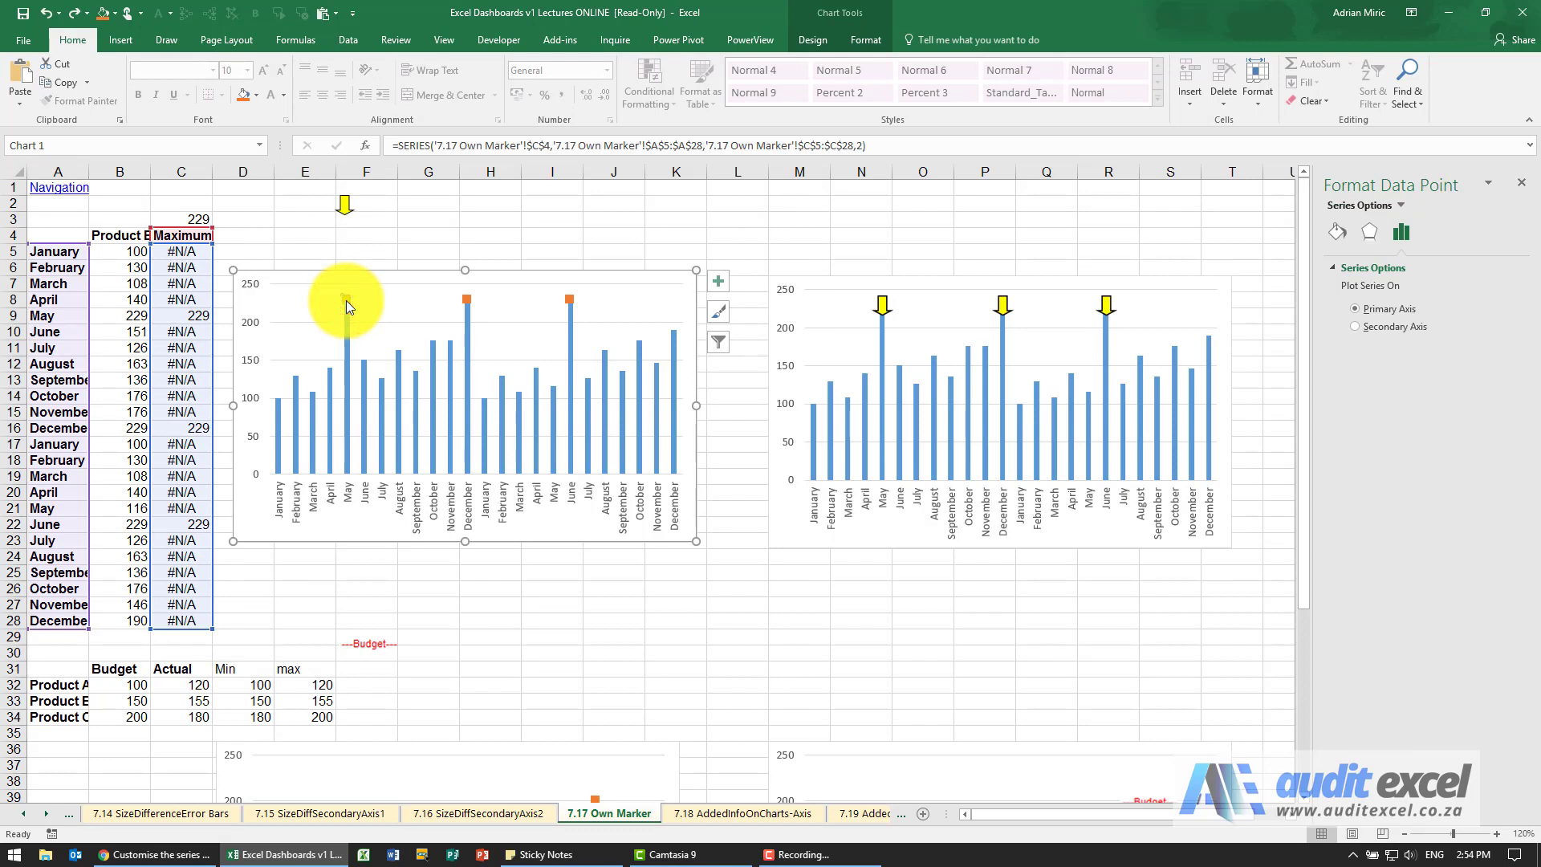
{"action": "key", "text": "ctrl+v"}
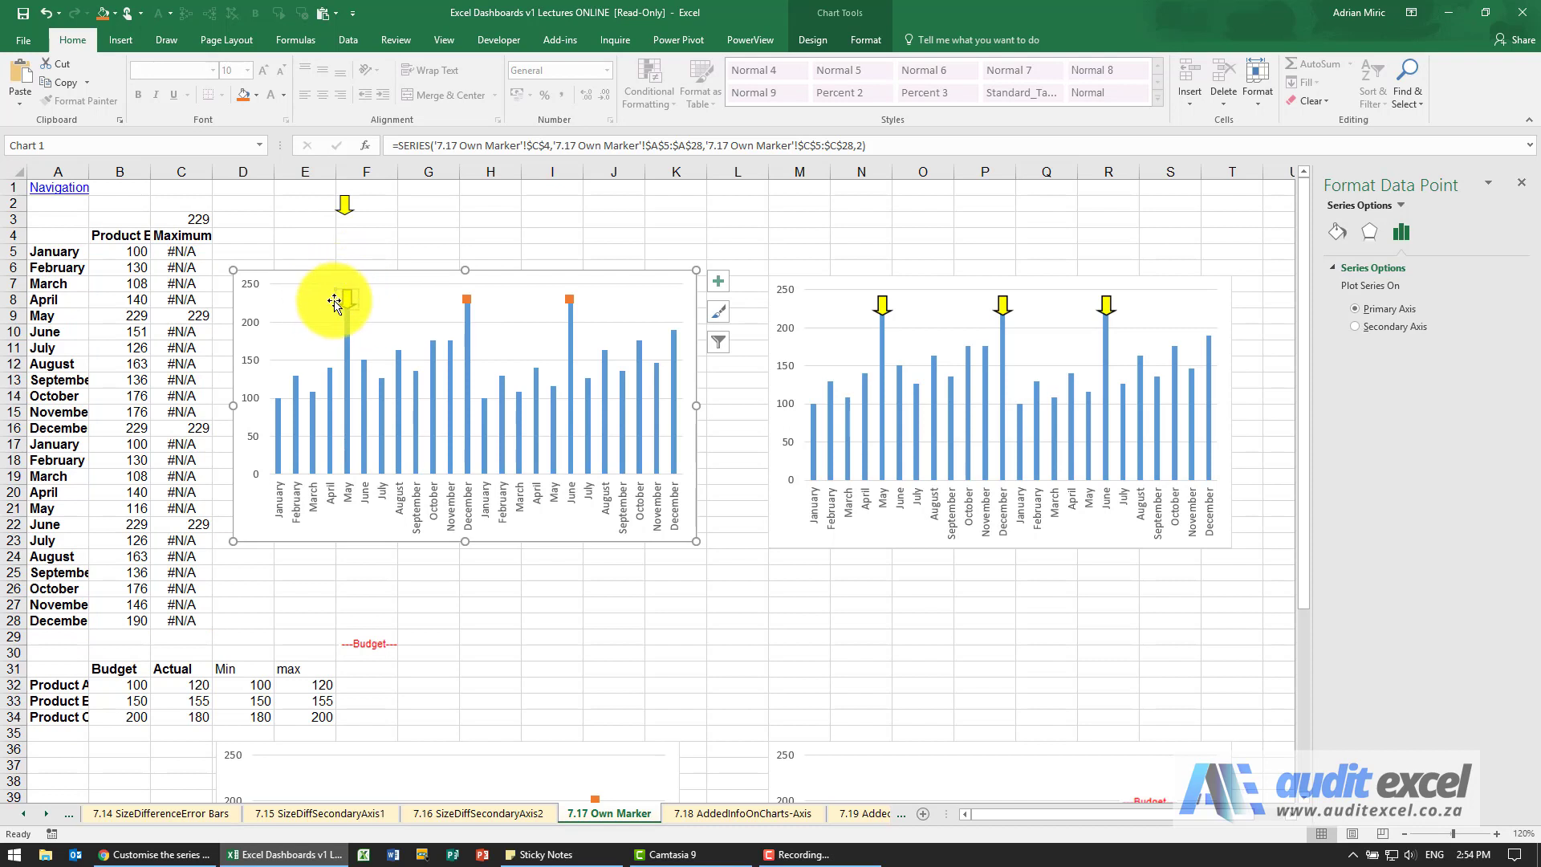
{"action": "mouse_move", "coordinate": [339, 300]}
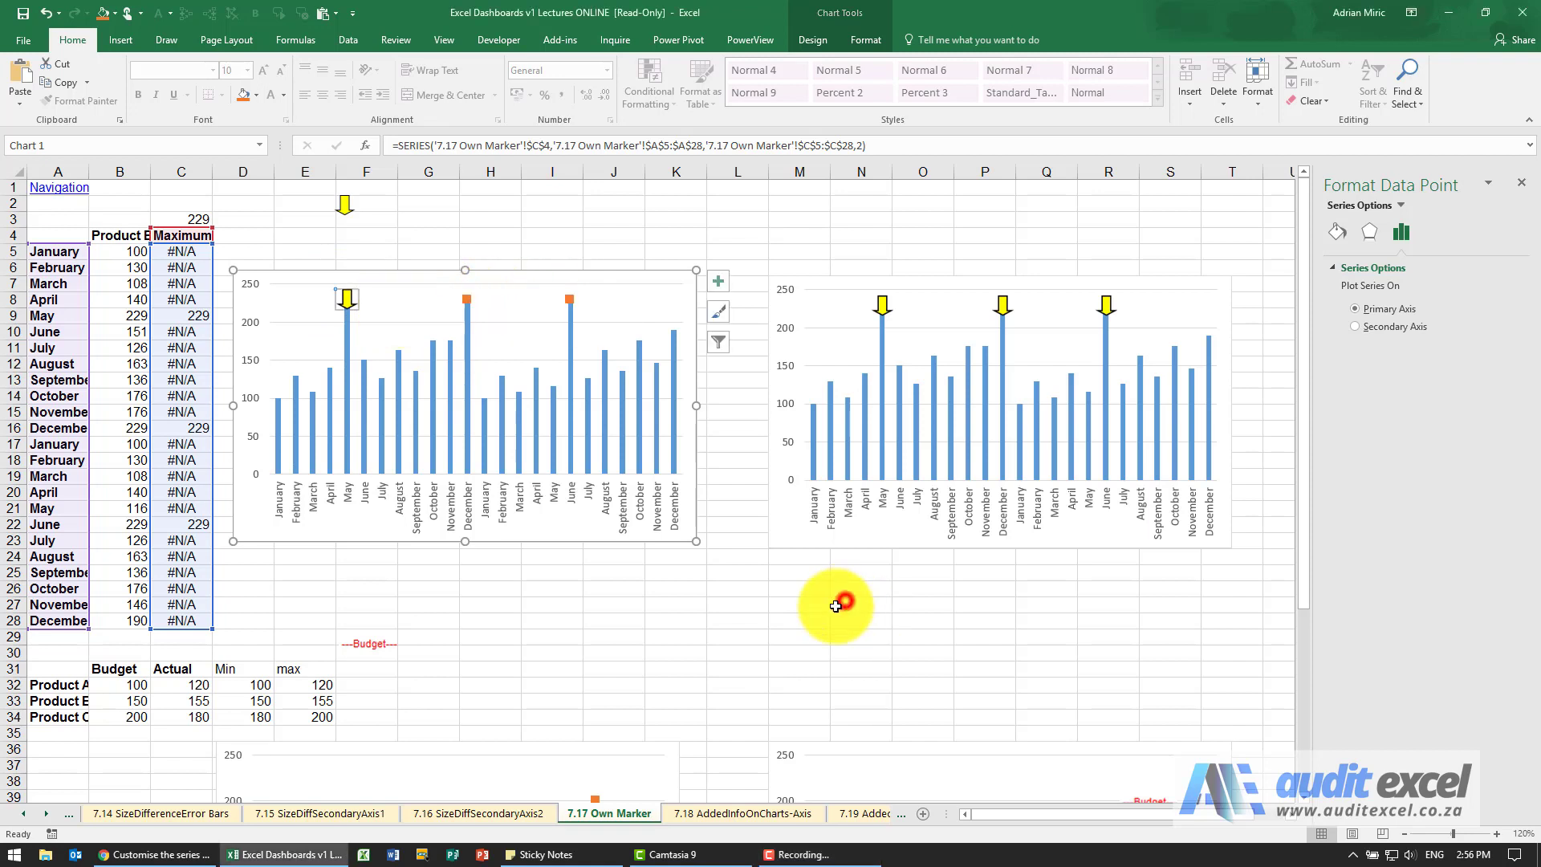
Step: Copy the red Budget picture above the product table and paste it as the marker for the whole Budget series in the unformatted product chart
{"action": "scroll", "coordinate": [678, 585], "scroll_direction": "down", "scroll_amount": 6}
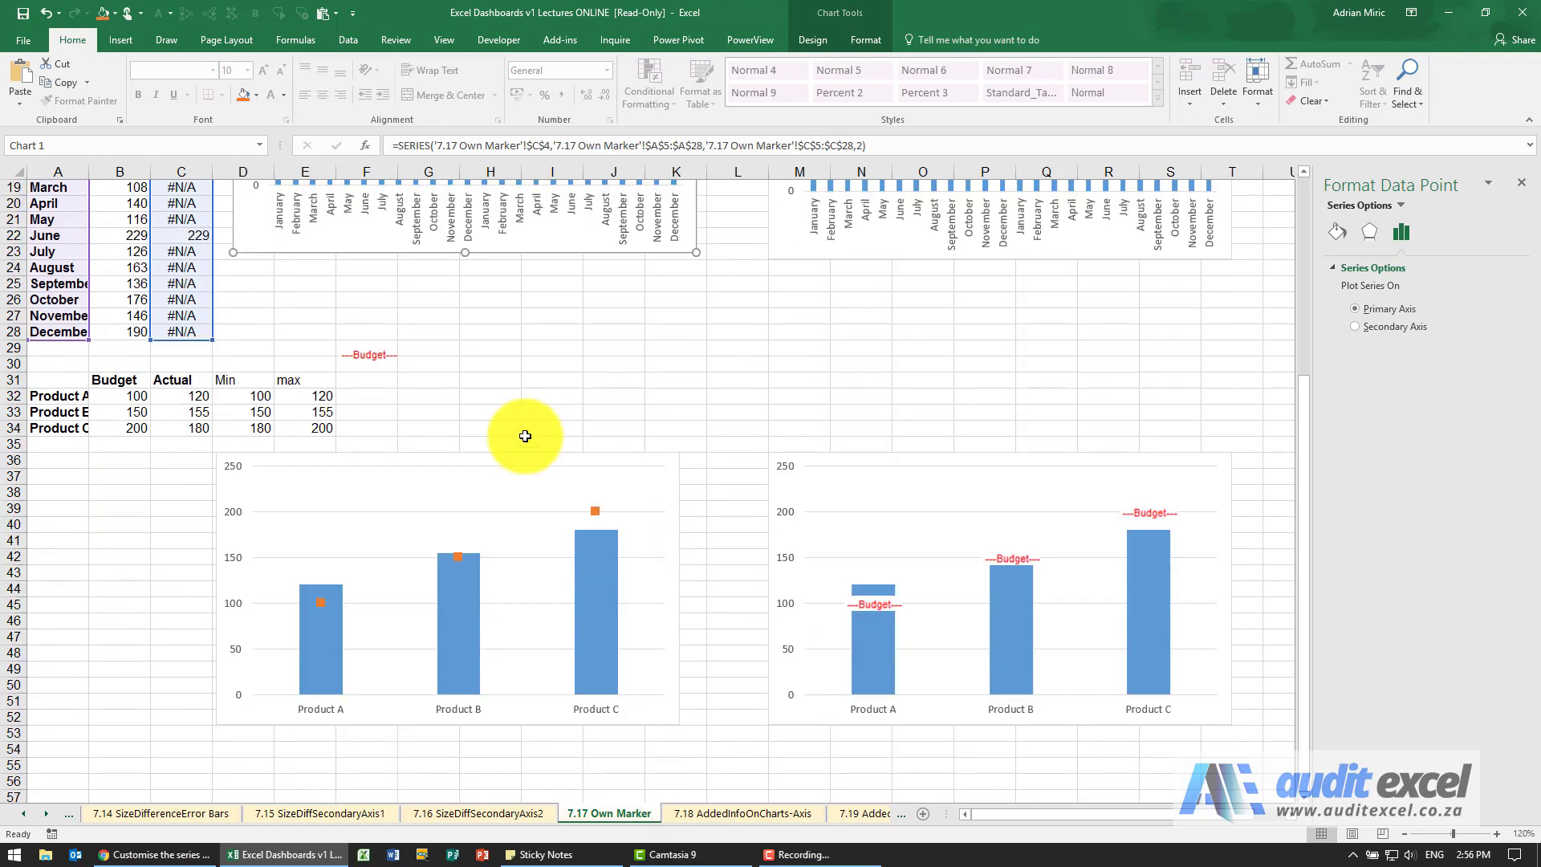
{"action": "left_click", "coordinate": [380, 353]}
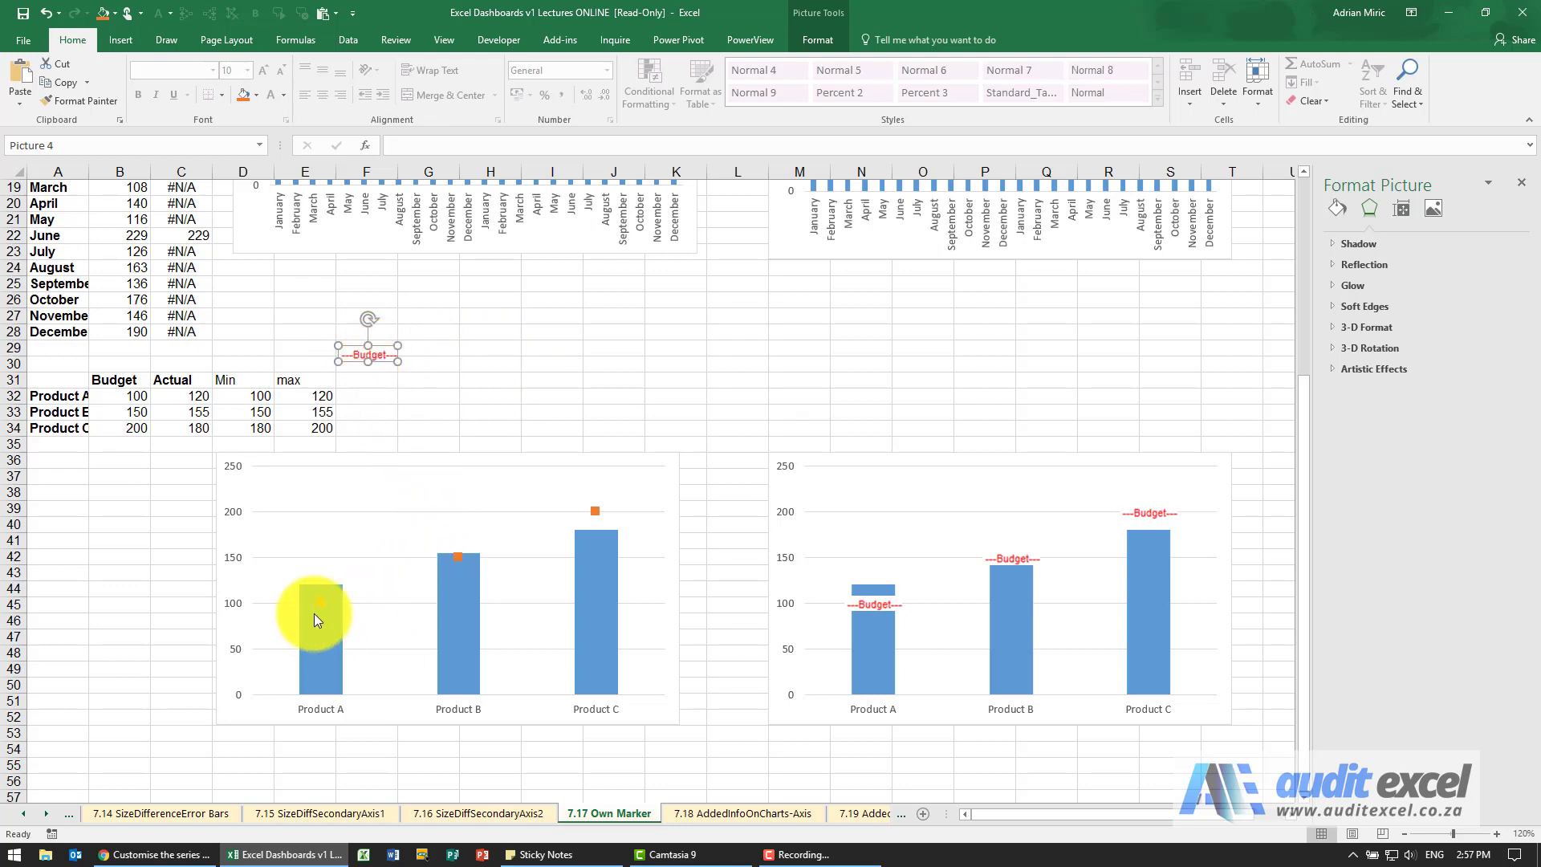
{"action": "left_click", "coordinate": [358, 355]}
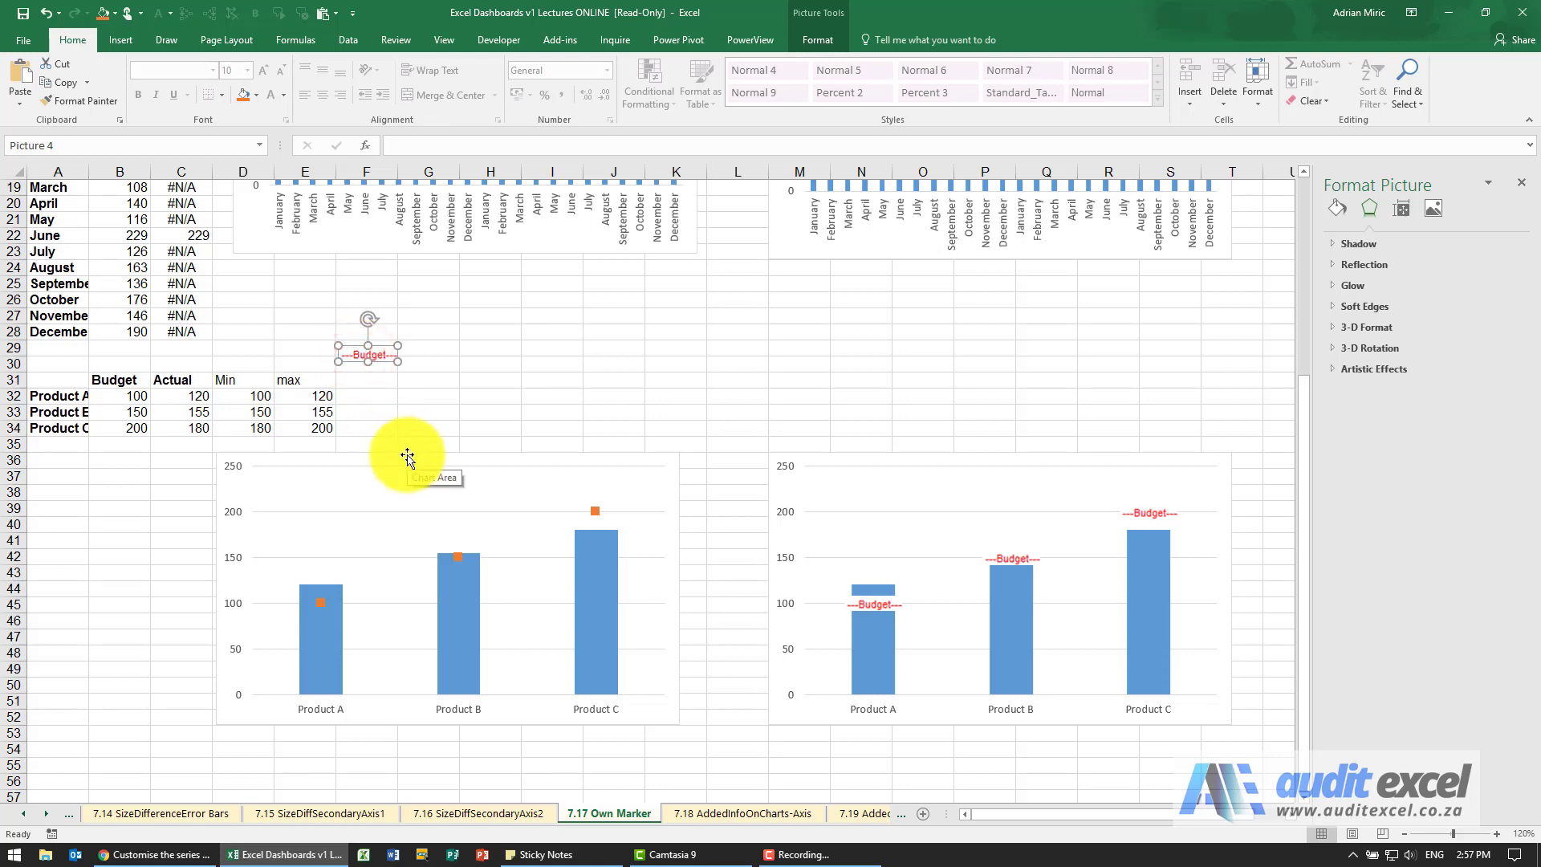
{"action": "left_click", "coordinate": [318, 602]}
{"action": "key", "text": "ctrl+v"}
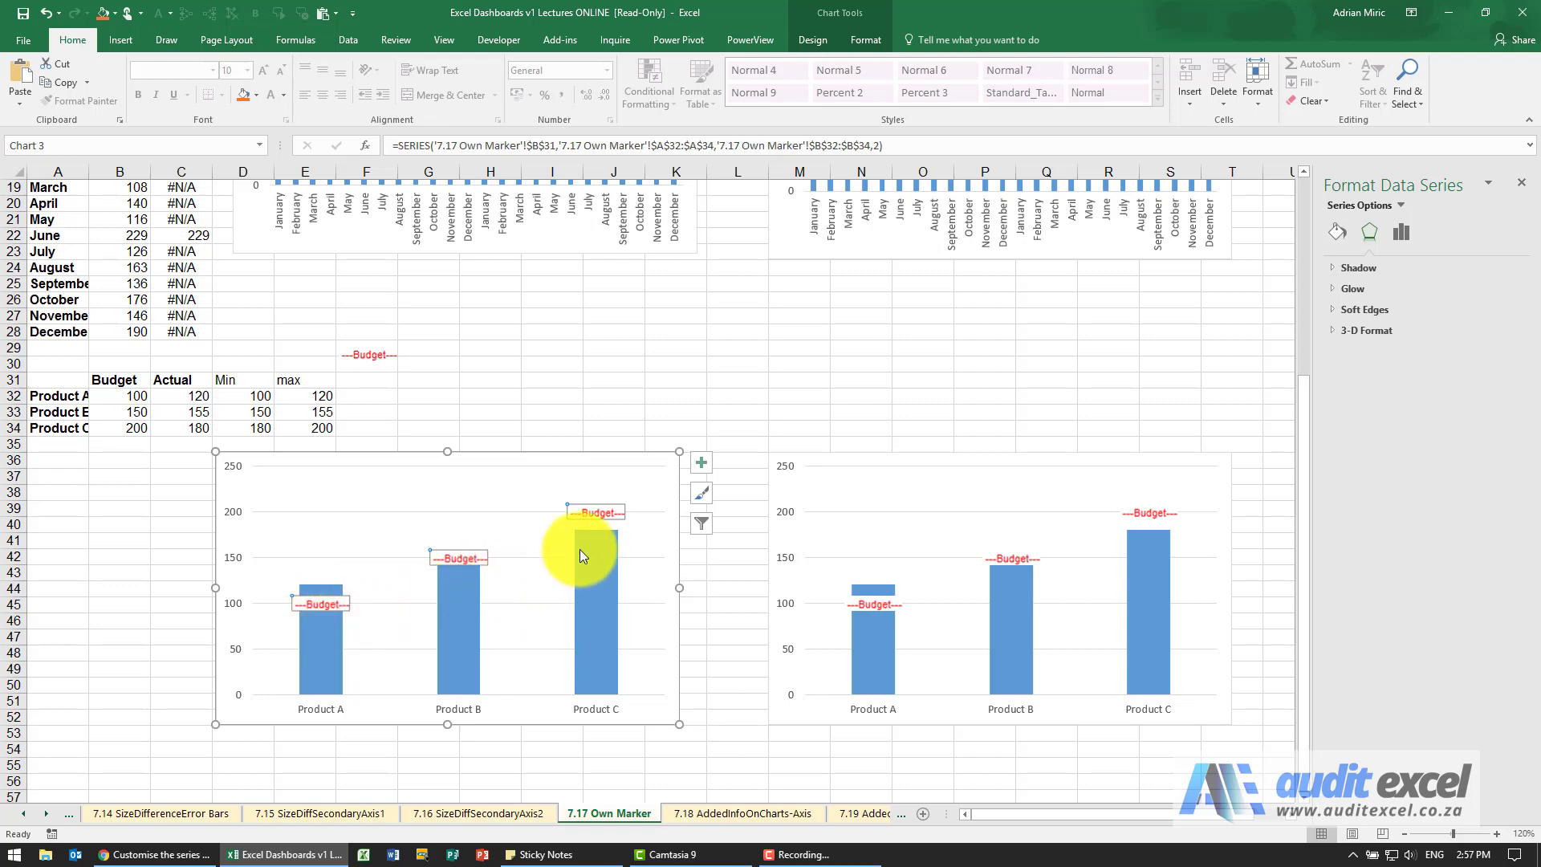
{"action": "left_click", "coordinate": [544, 402]}
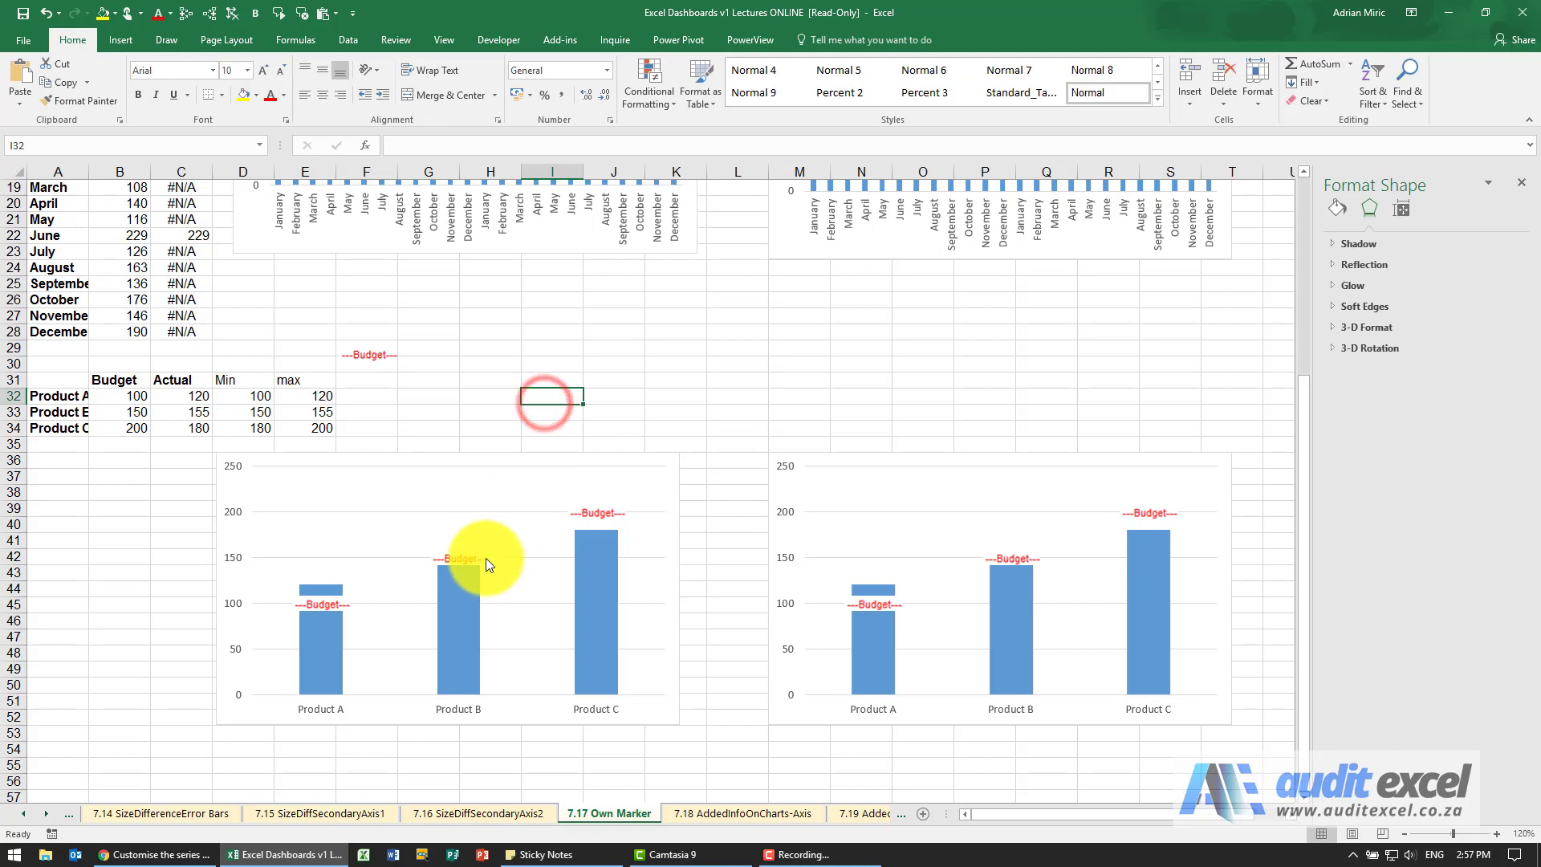
Step: Make the picture fill of the pasted Budget series markers roughly half transparent so the columns show through
{"action": "left_click", "coordinate": [318, 601]}
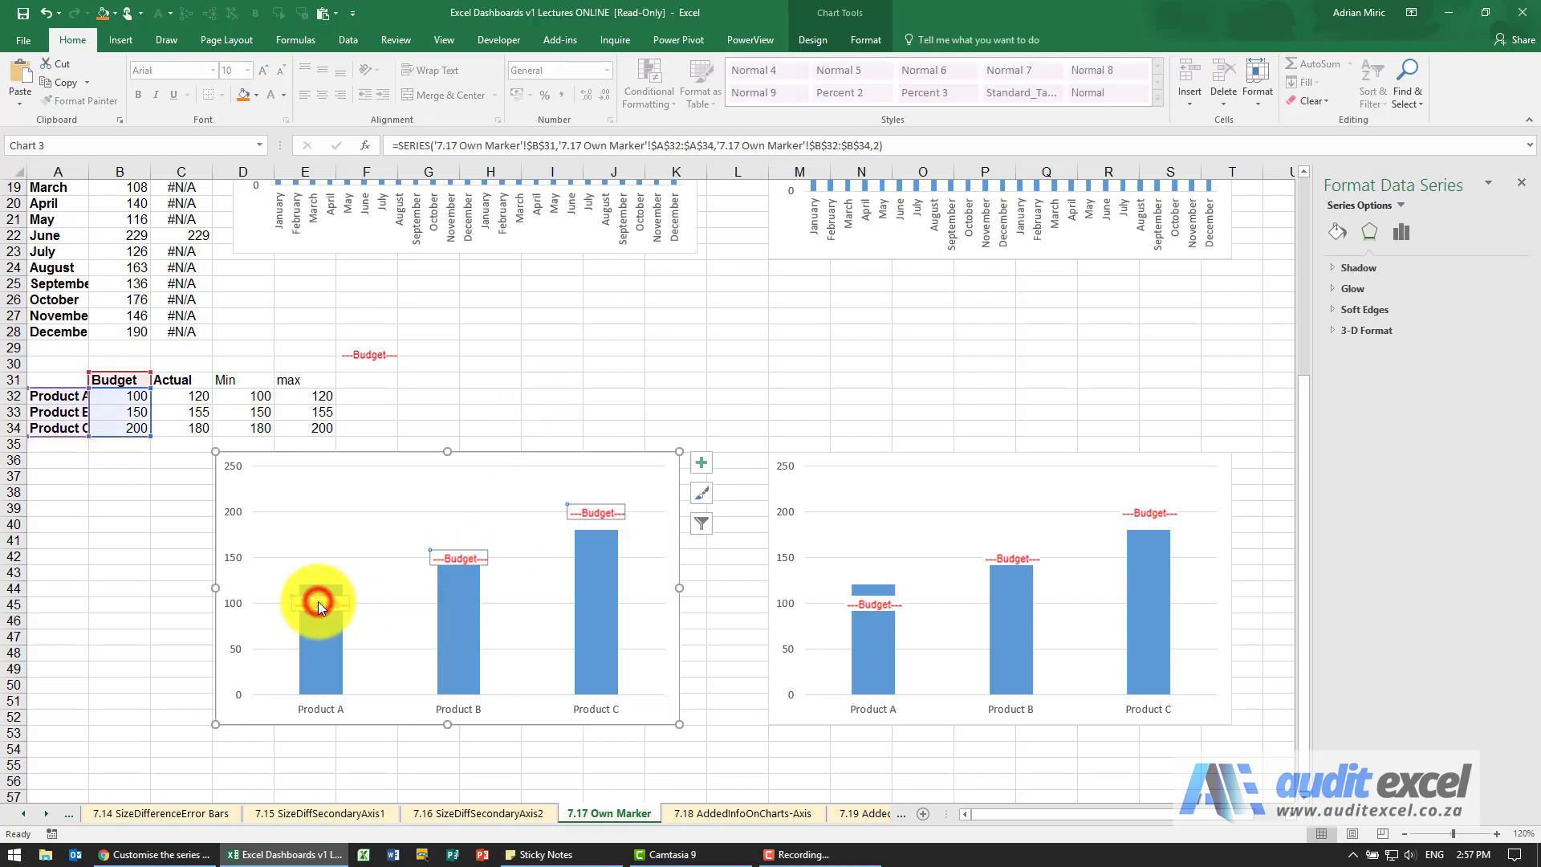
{"action": "left_click", "coordinate": [1338, 233]}
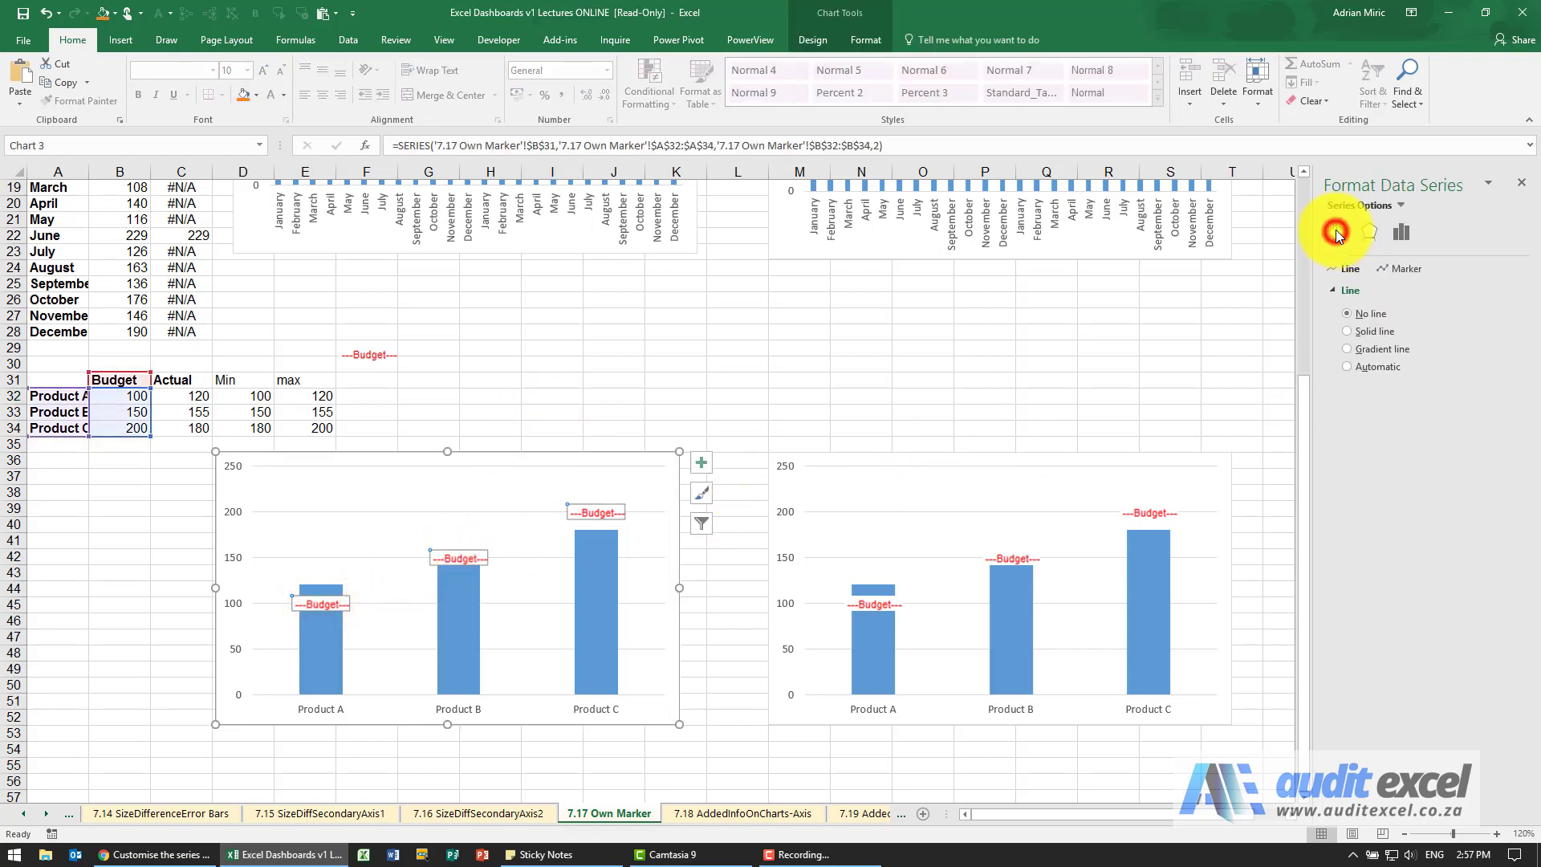
{"action": "left_click", "coordinate": [1390, 271]}
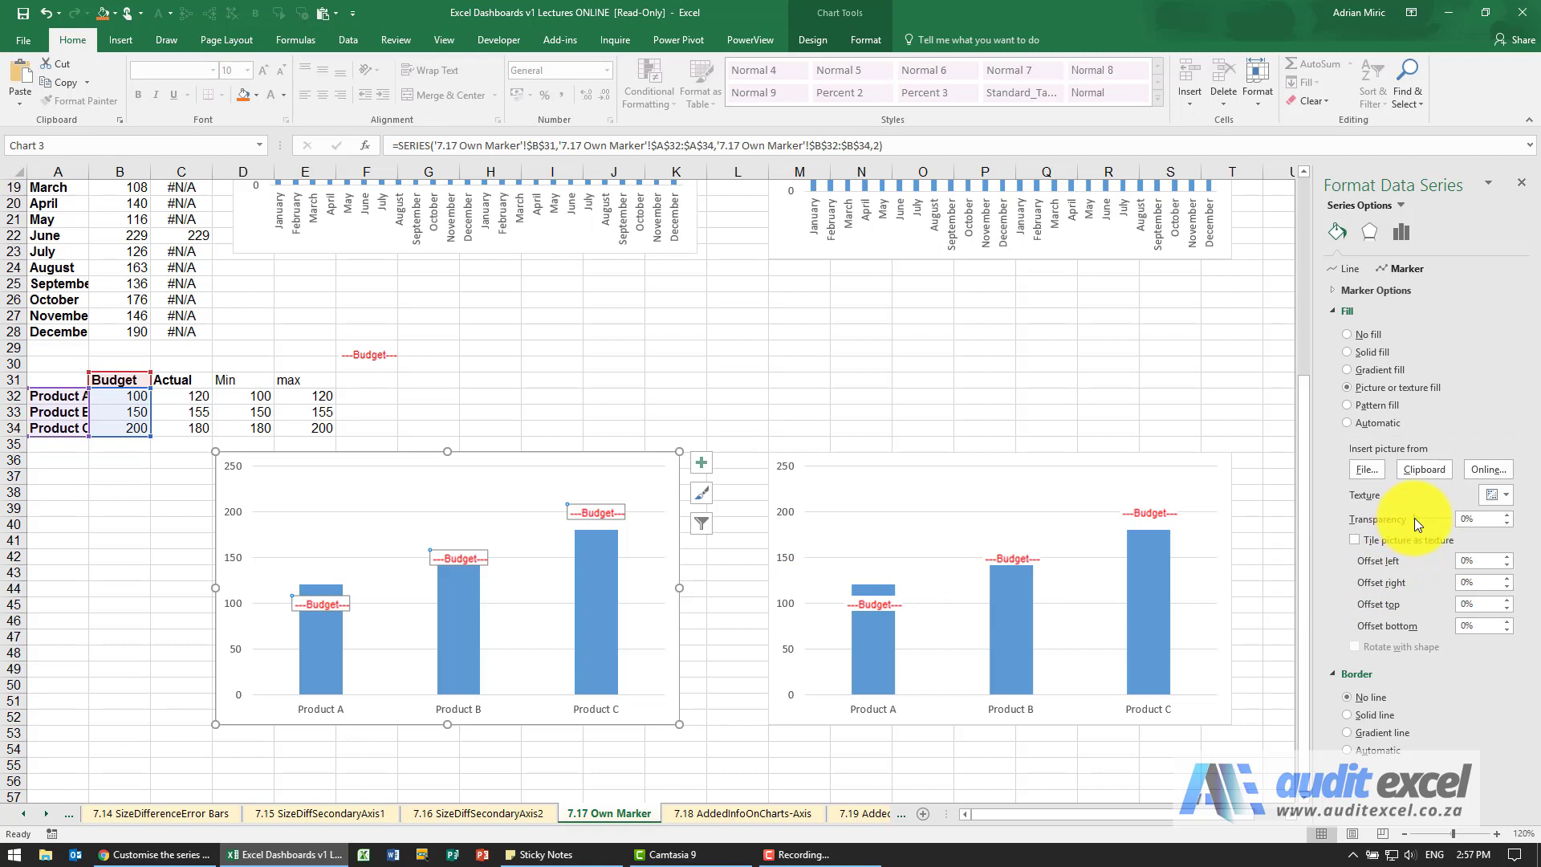
{"action": "left_click_drag", "start_coordinate": [1414, 517], "coordinate": [1432, 517]}
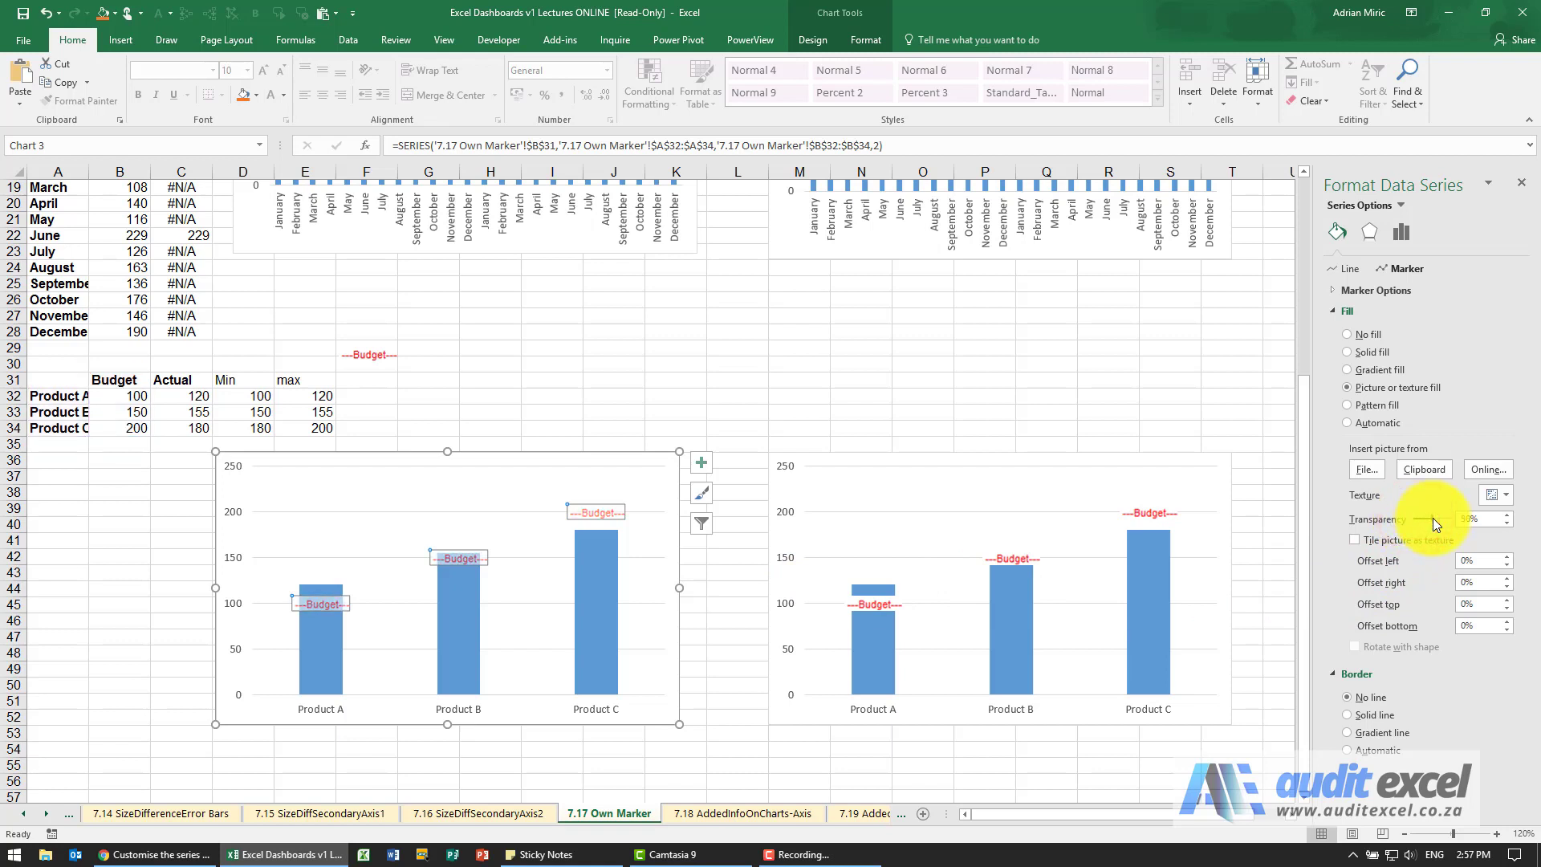
{"action": "left_click", "coordinate": [602, 365]}
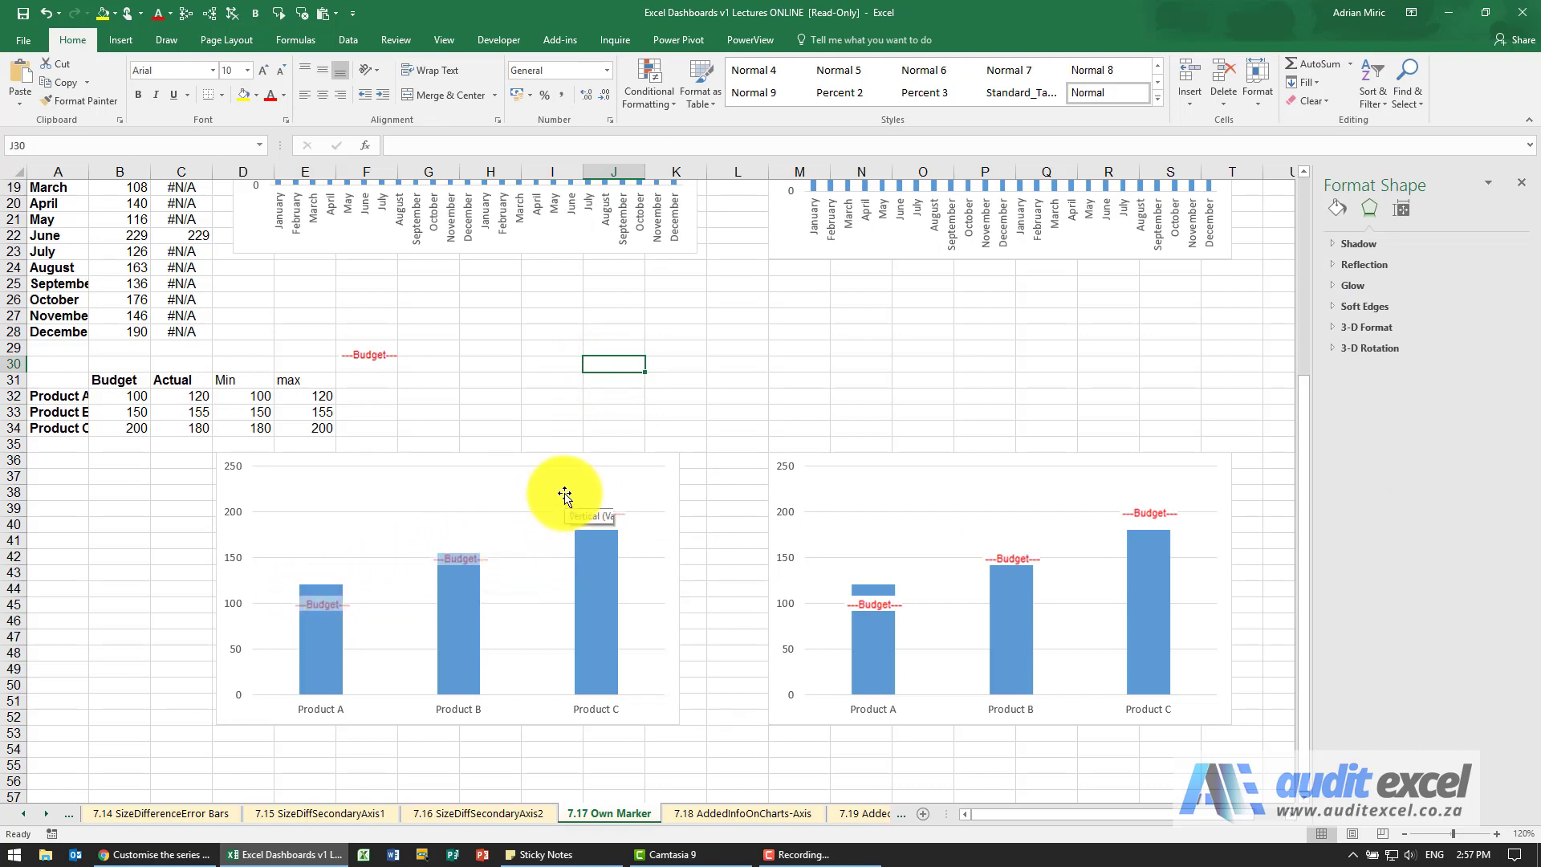
{"action": "scroll", "coordinate": [591, 491], "scroll_direction": "up", "scroll_amount": 1}
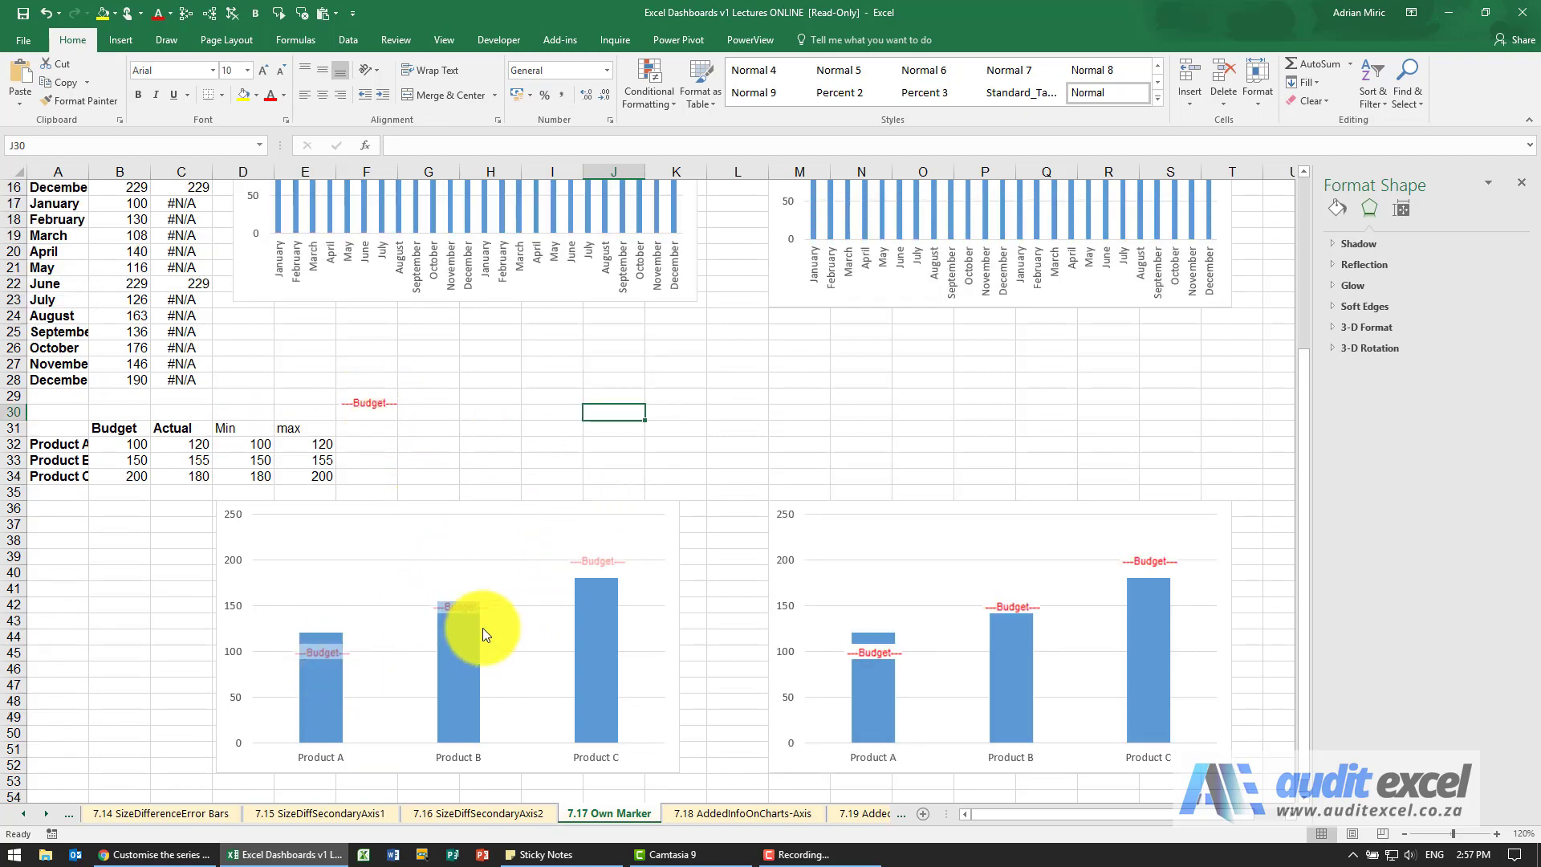
{"action": "scroll", "coordinate": [624, 570], "scroll_direction": "up", "scroll_amount": 1}
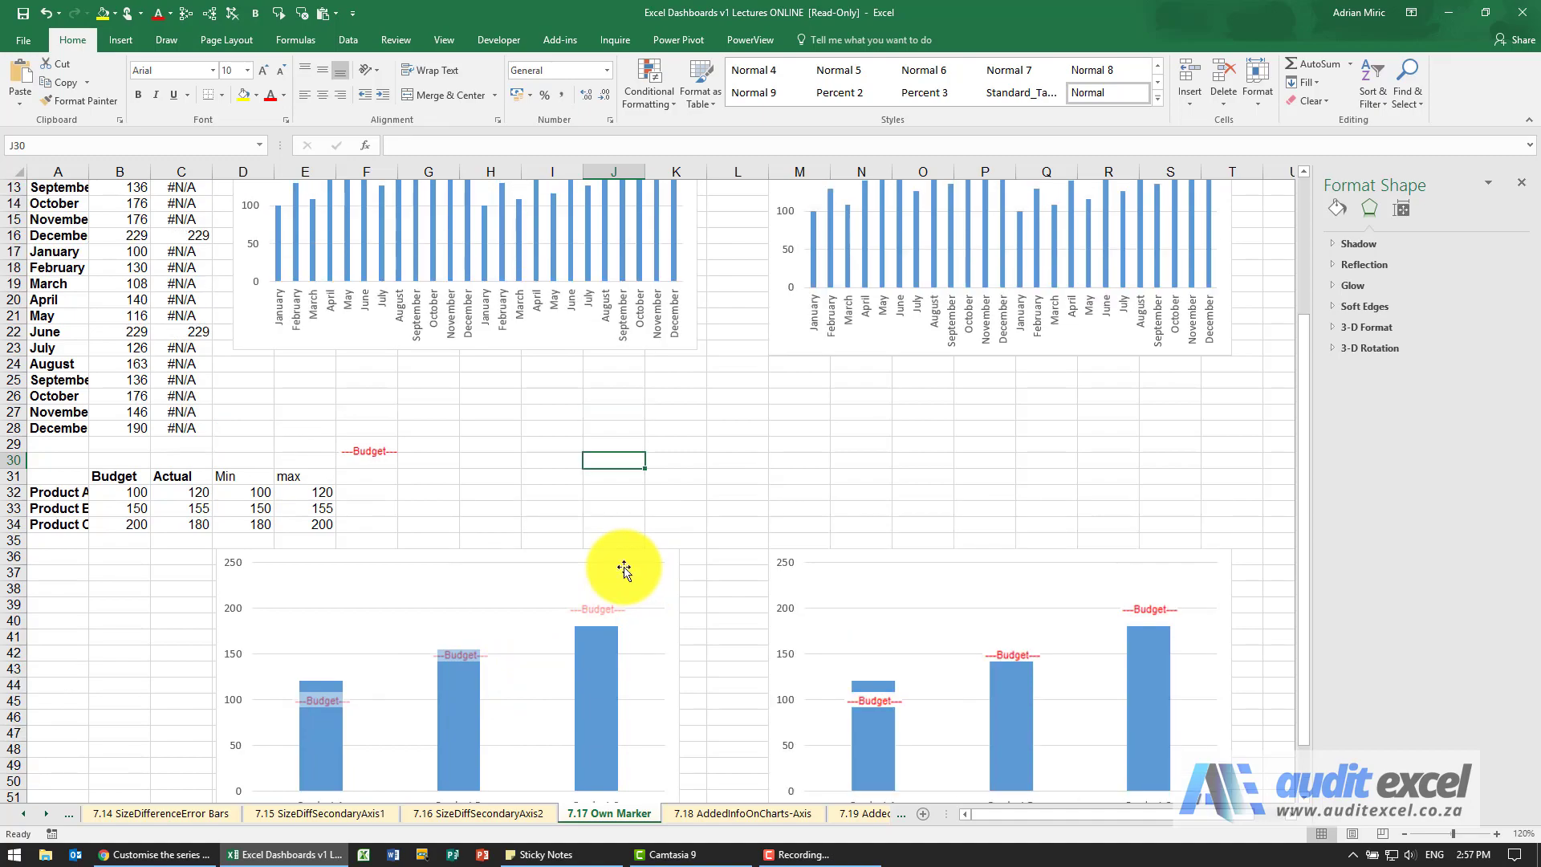